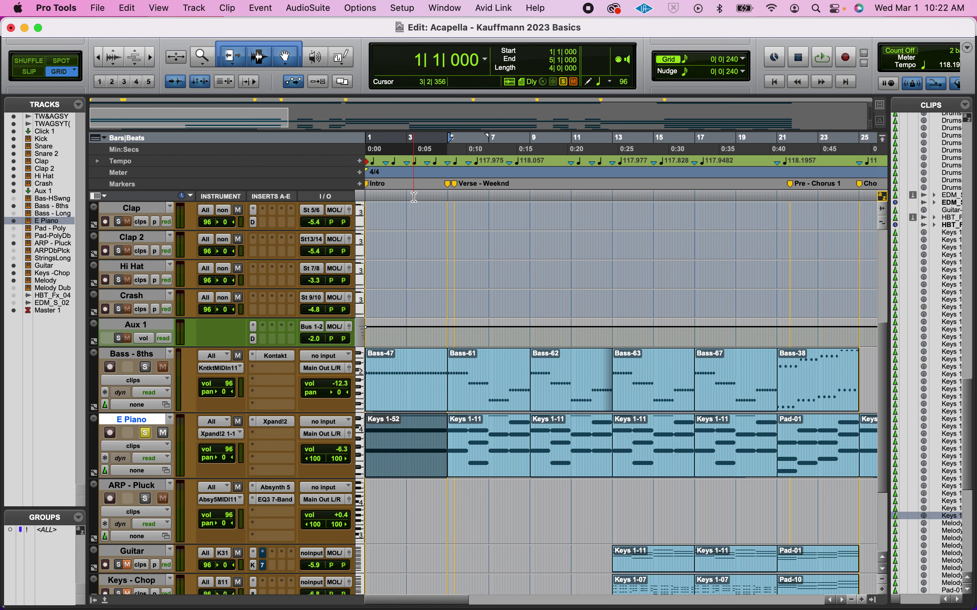
Open the E Piano track's intro clip in the MIDI Editor and listen to its sustained chord, note by note and in playback.
key("super+bracketright")
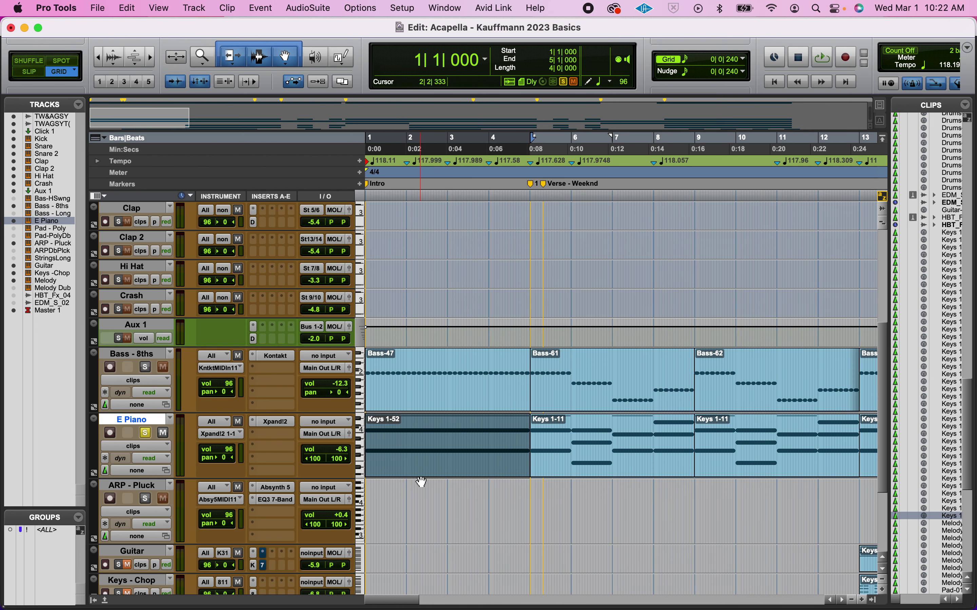
double_click(418, 463)
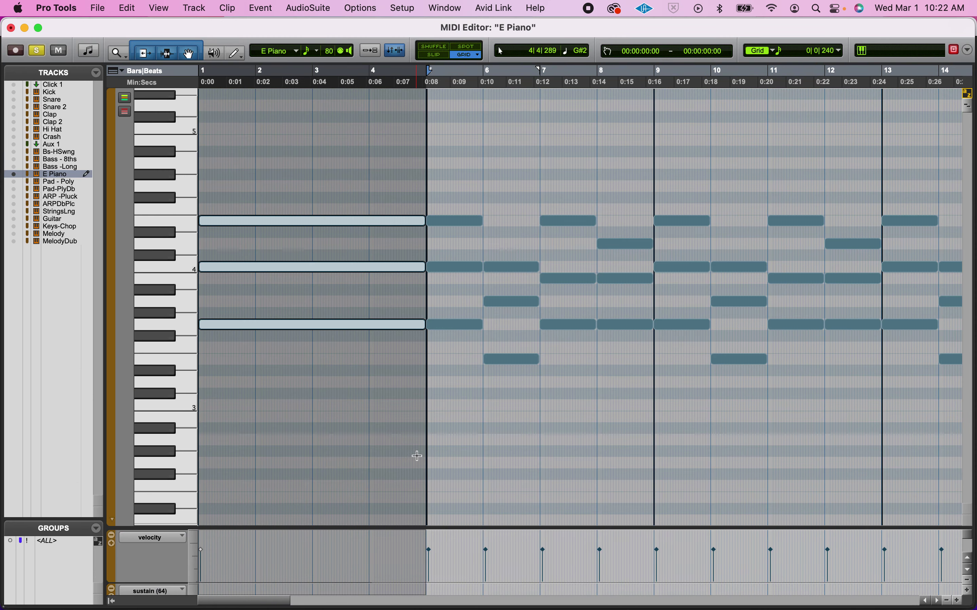
left_click(216, 337)
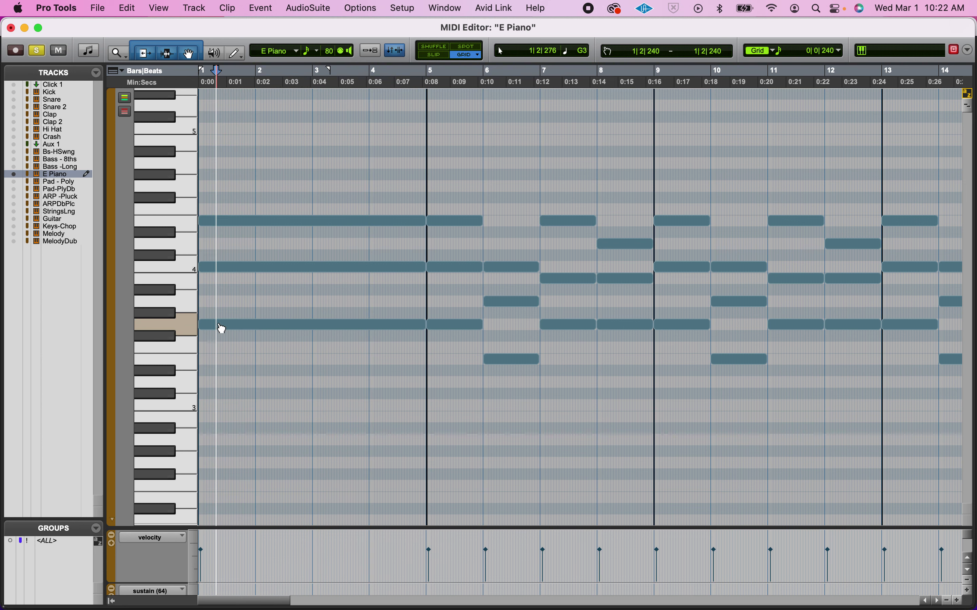
left_click(218, 326)
left_click_drag(220, 329, 227, 225)
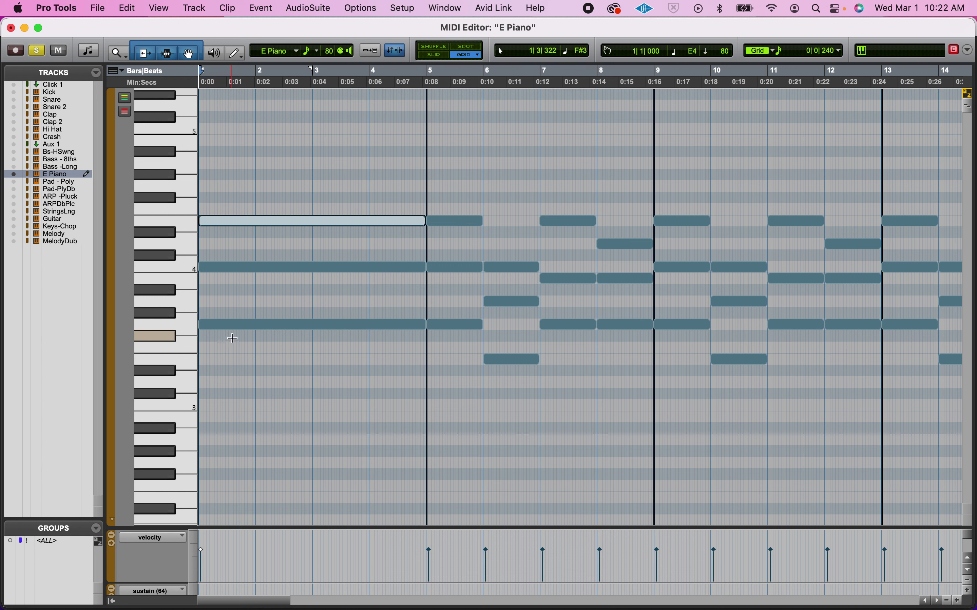
key("space")
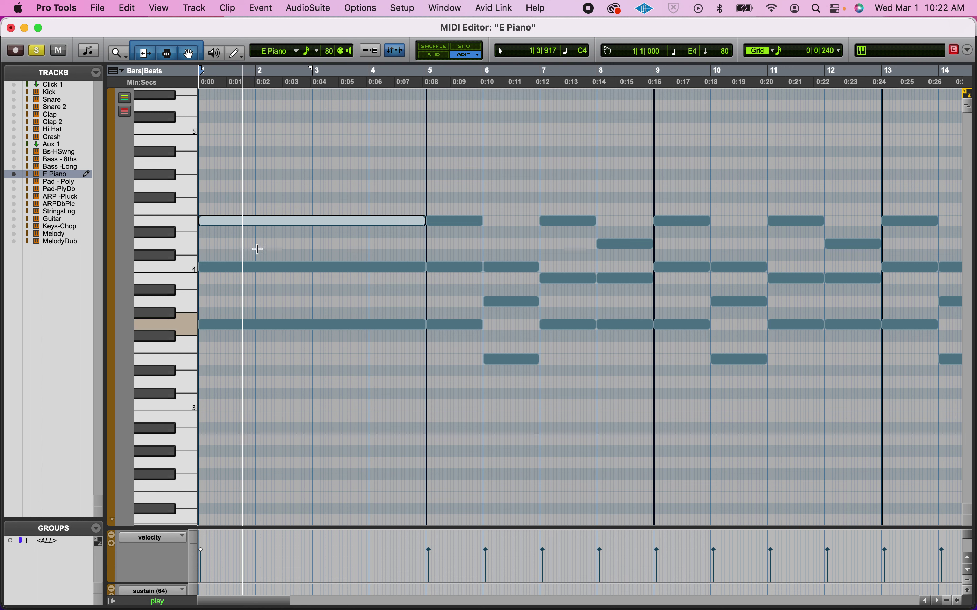
key("space")
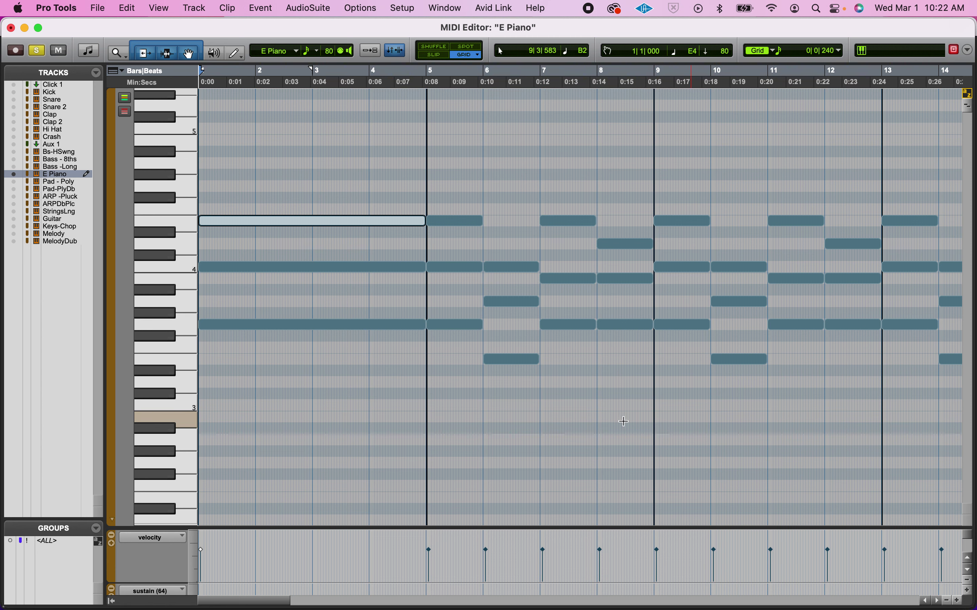
Audition the A3, C4 and E3 notes of the E Piano chord in bar 6 individually.
scroll(538, 399, "right", 6)
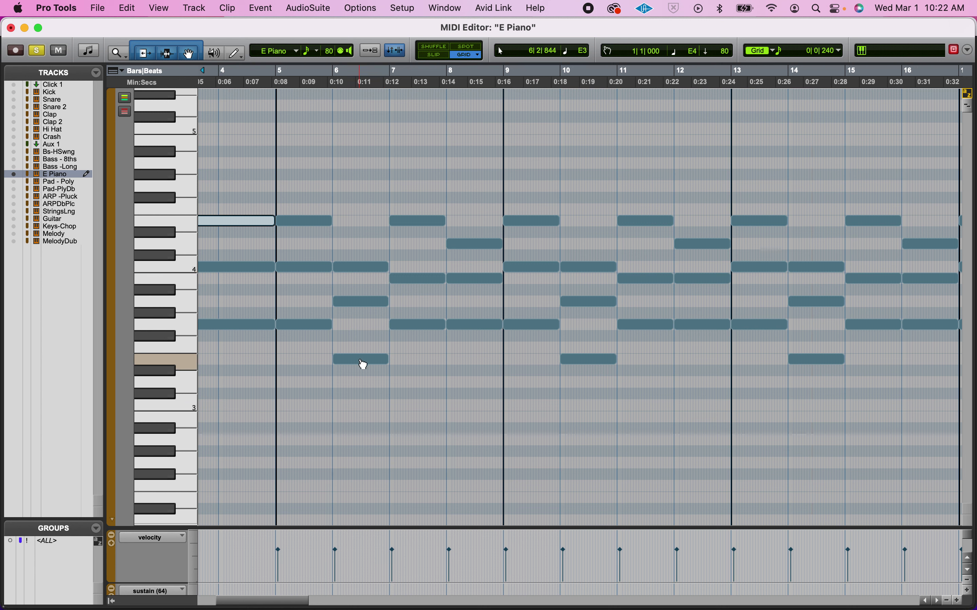
left_click(353, 301)
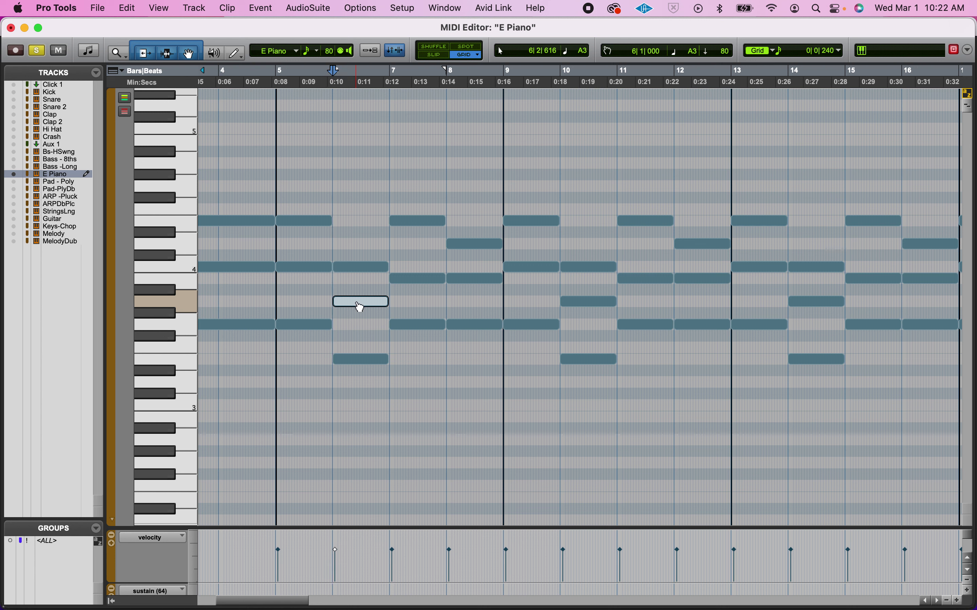
left_click(363, 266)
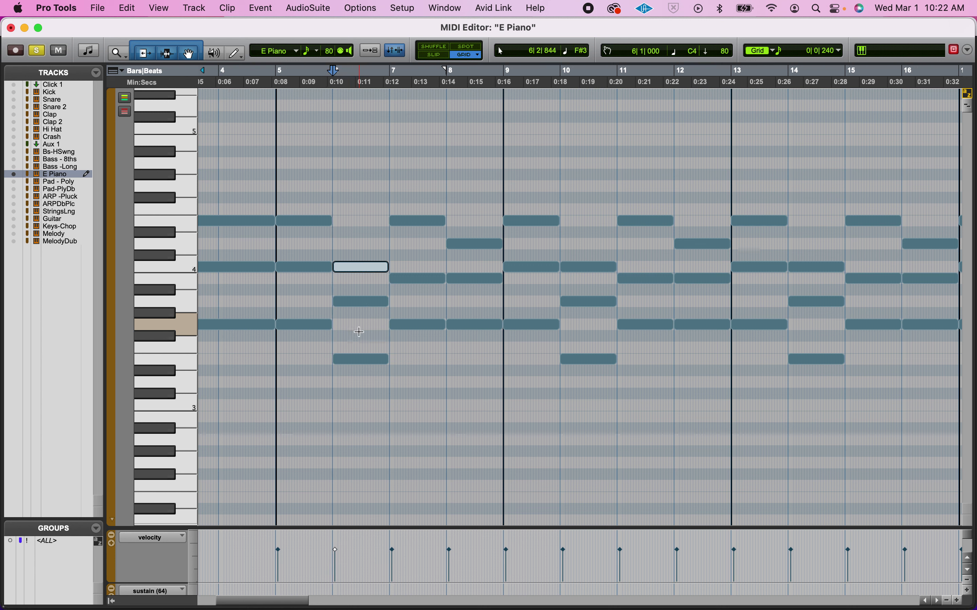
left_click(359, 361)
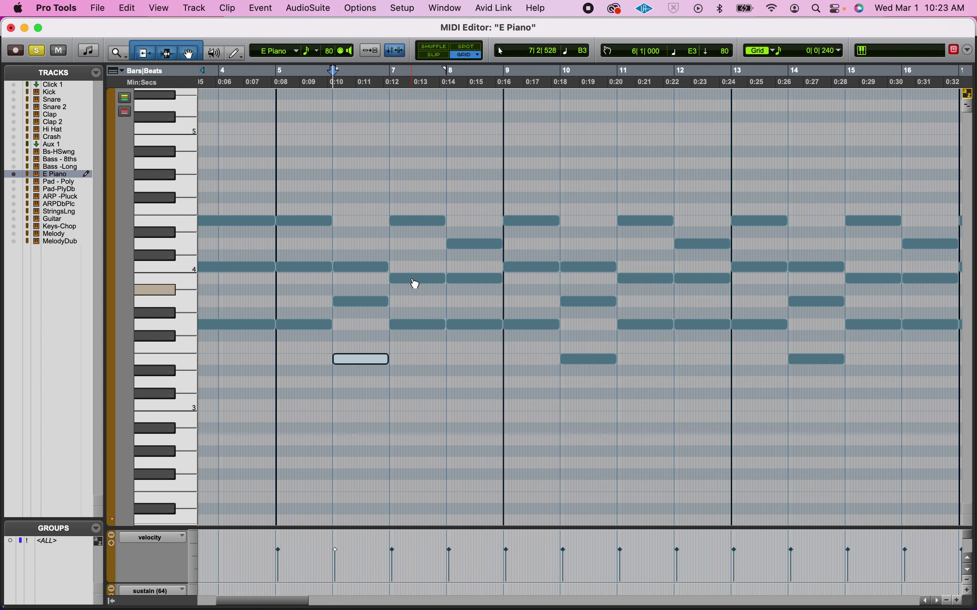
Audition each note of the E Piano chords in bar 7 (G3, B3, E4) and bar 8 (G3, B3, D4).
left_click(389, 207)
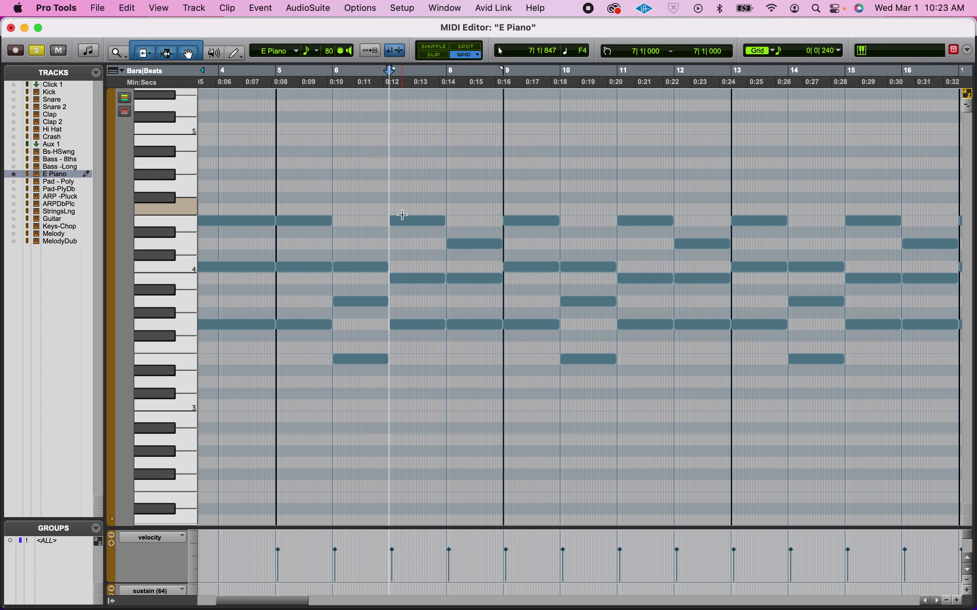
left_click(406, 329)
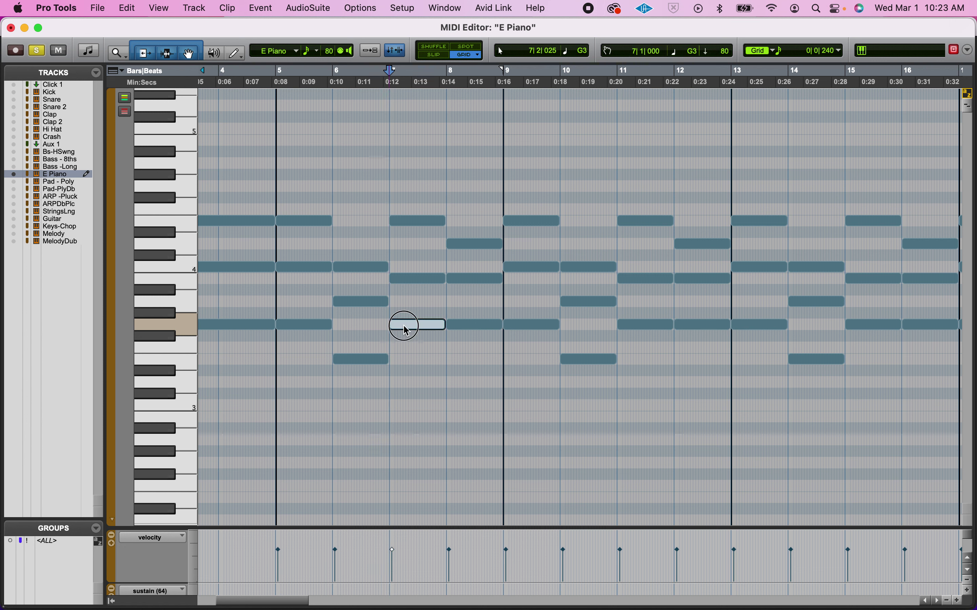
left_click_drag(406, 329, 414, 279)
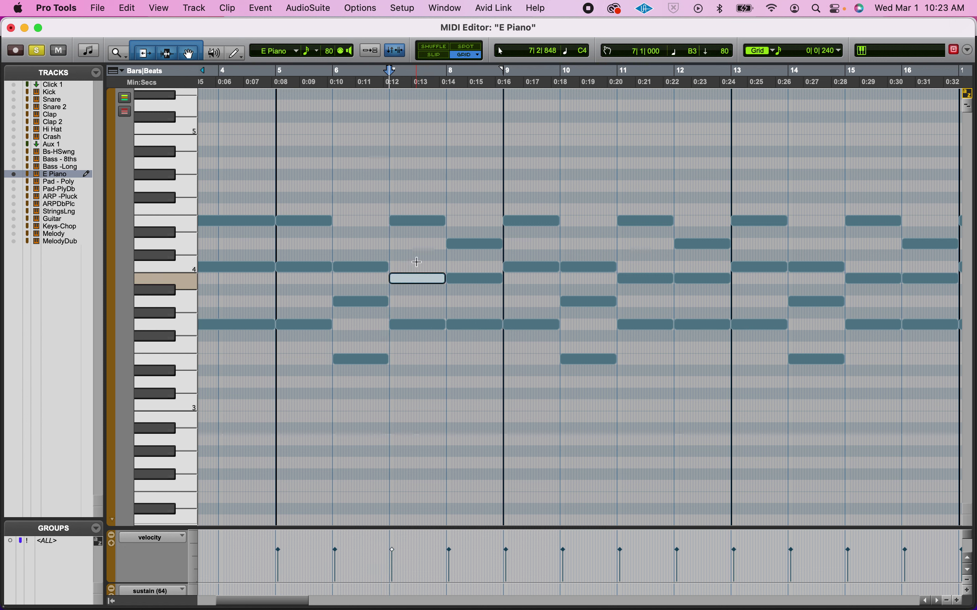
left_click(421, 222)
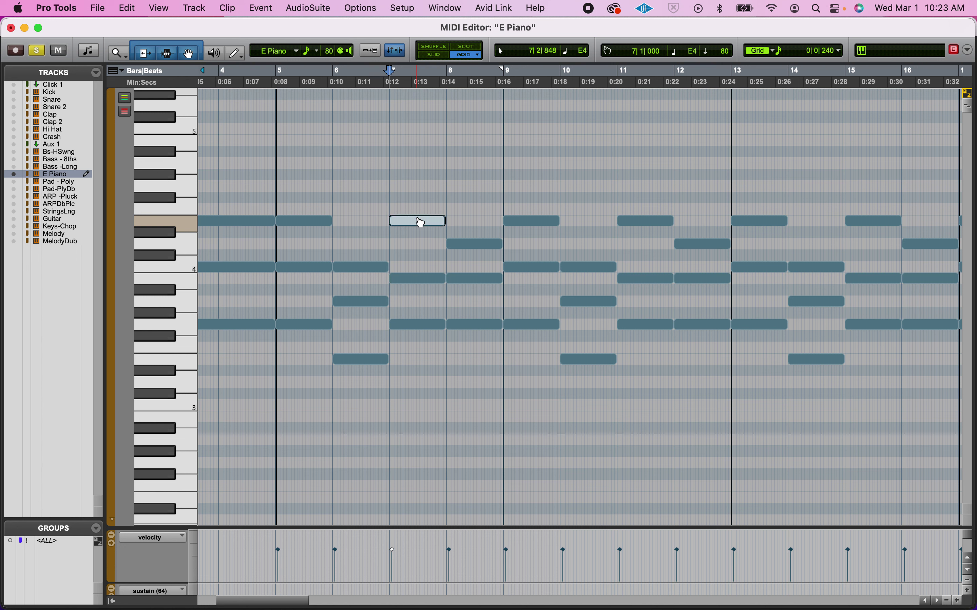
left_click(481, 327)
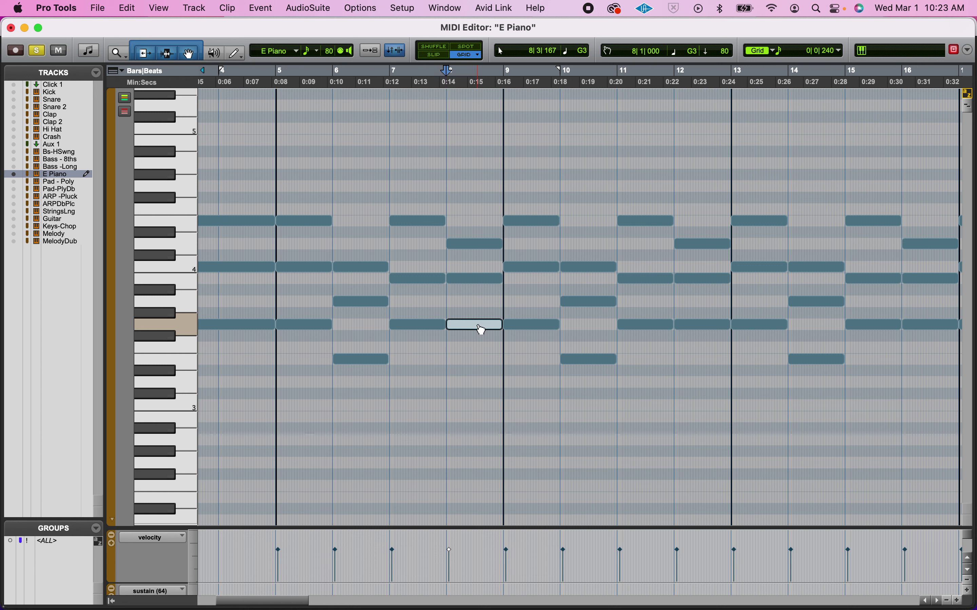
left_click(468, 278)
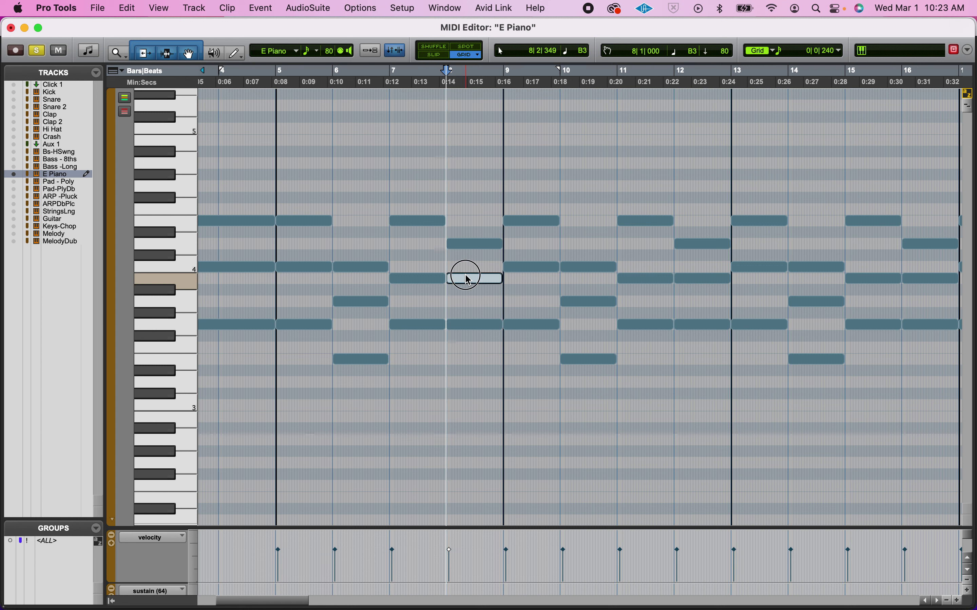
left_click(471, 245)
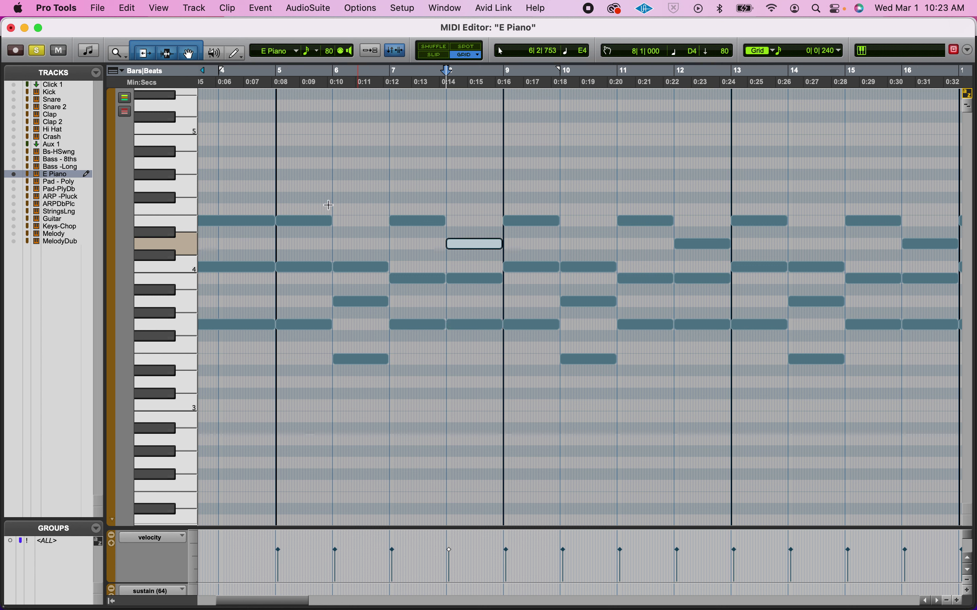
Play the E Piano chord progression from the start of bar 5, and close the MIDI Editor.
left_click(278, 201)
key("space")
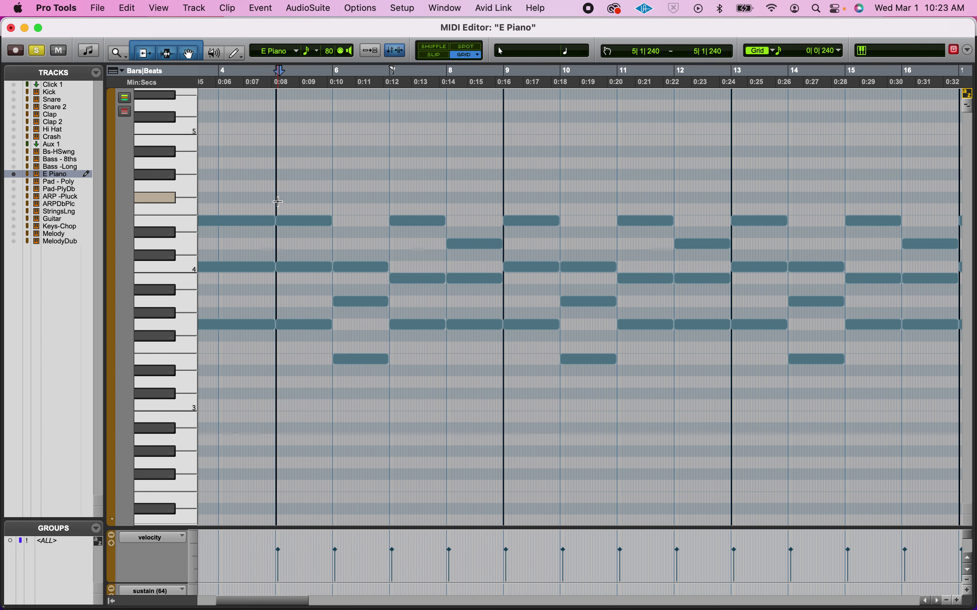
left_click(11, 28)
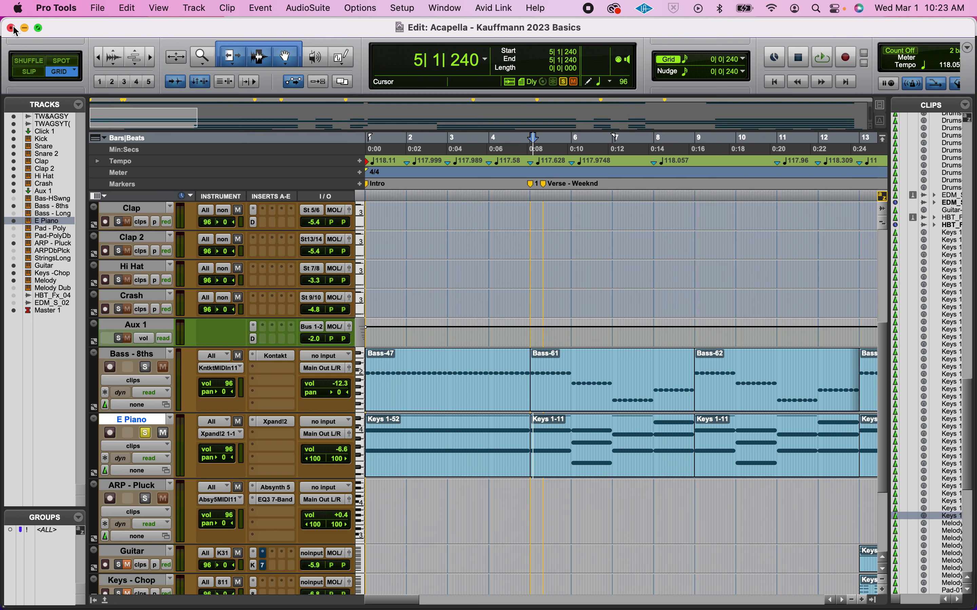
Play the first verse clip on the E Piano track, bars 5 to 9, in the Edit window.
left_click(639, 464)
key("space")
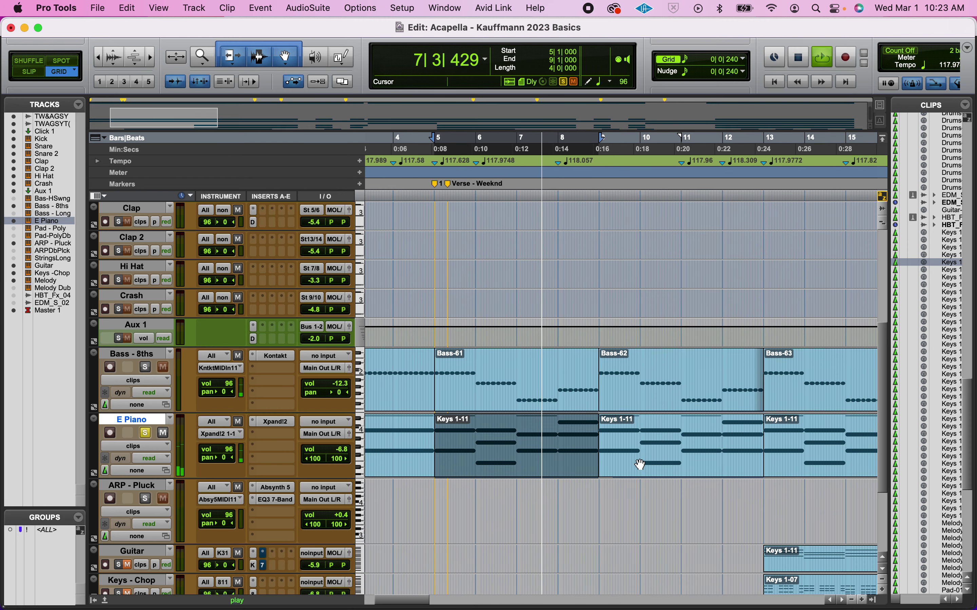
key("space")
Open the E Piano pre-chorus clip Pad-01 at bar 21 in the MIDI Editor and play its beginning.
key("super+bracketleft")
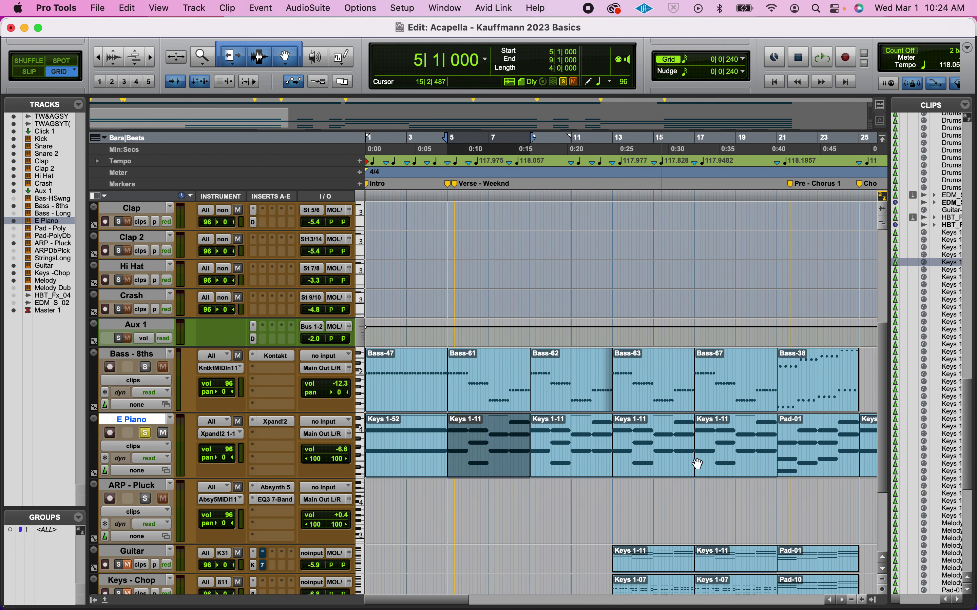
left_click(815, 465)
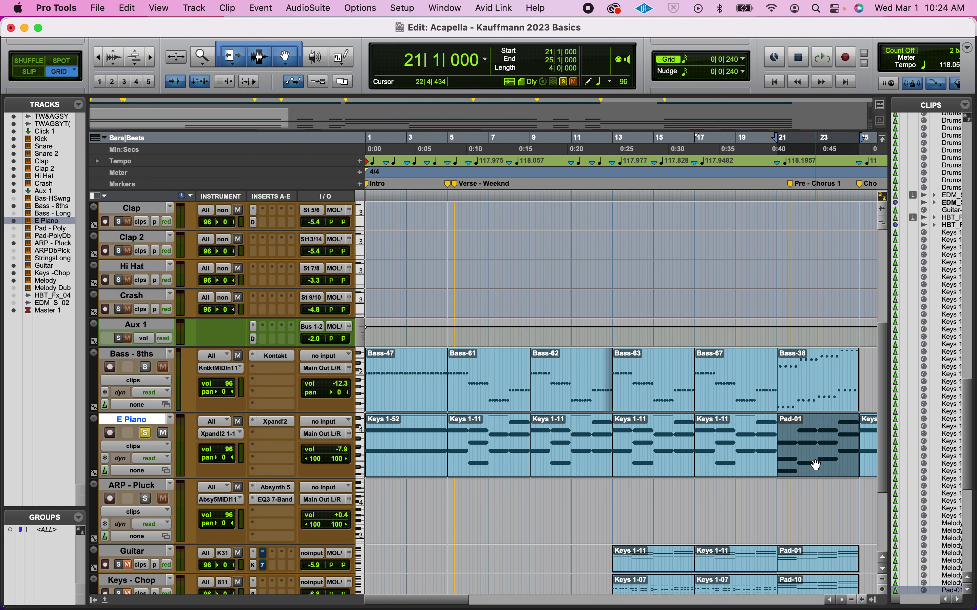
scroll(815, 465, "right", 10)
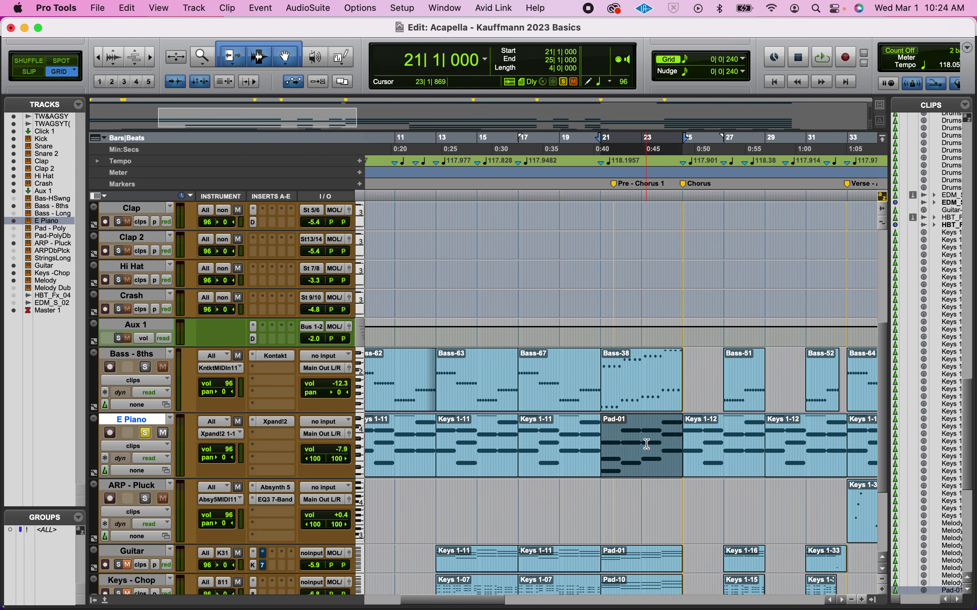
double_click(639, 457)
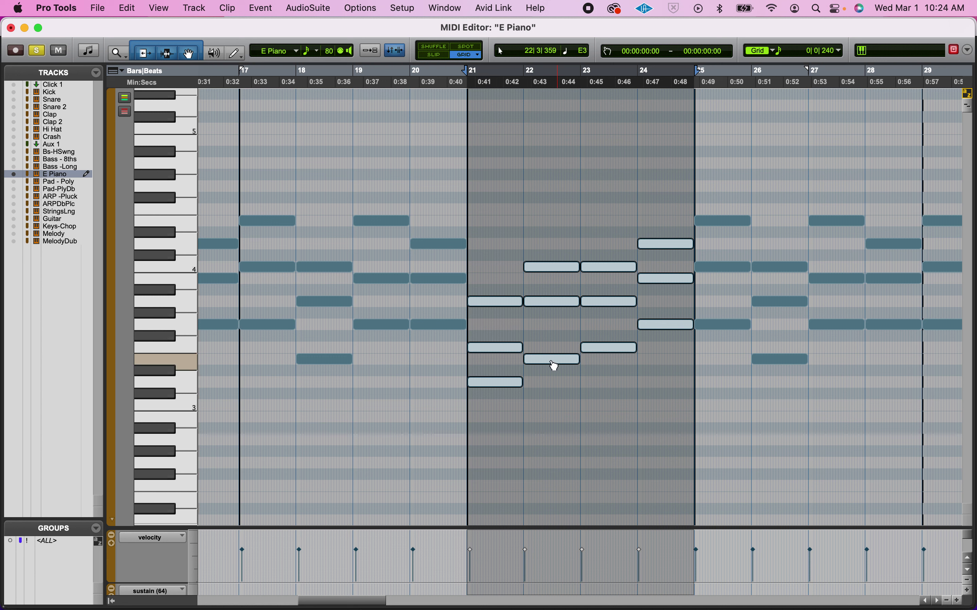
key("space")
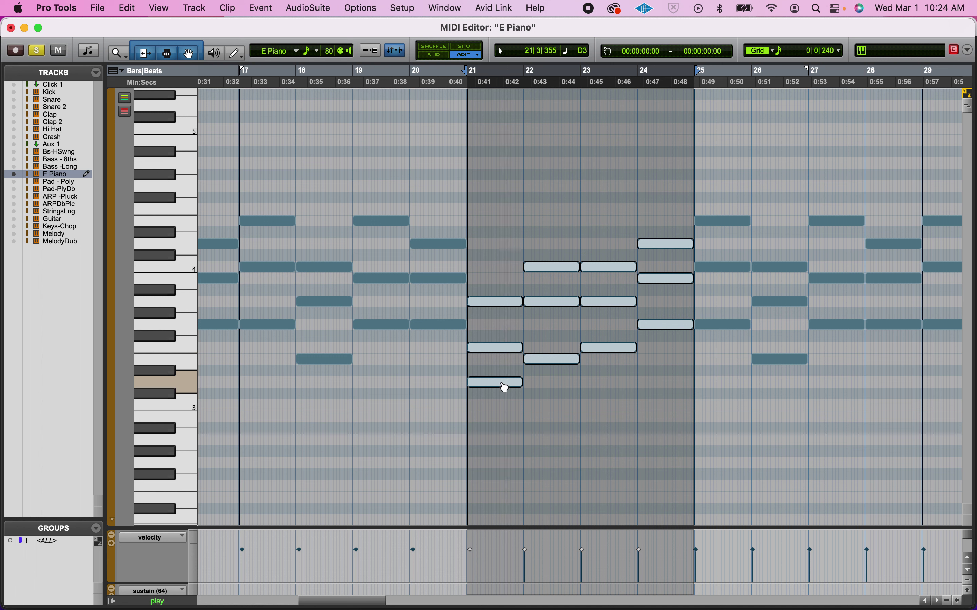
key("space")
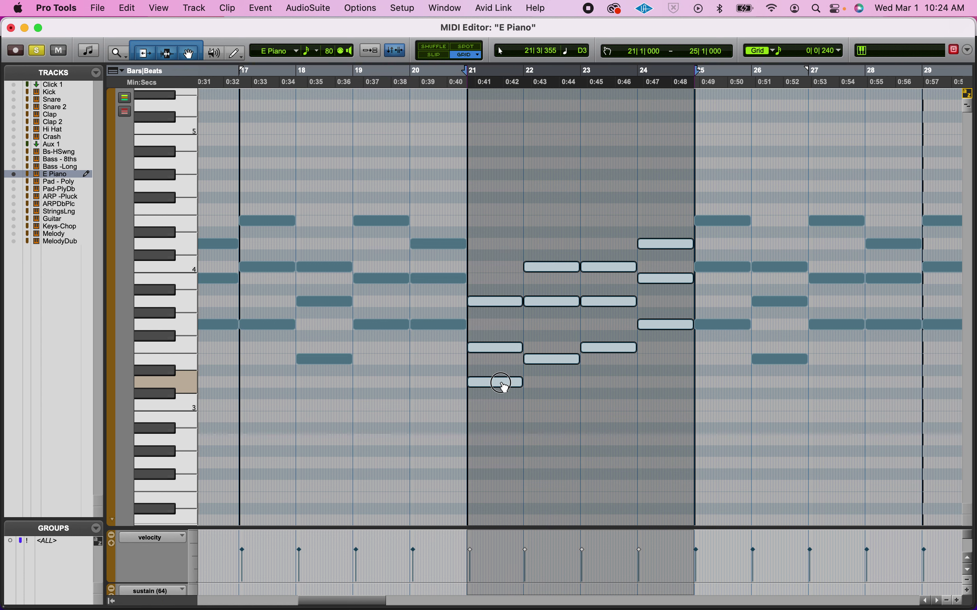
Audition the individual notes of the pre-chorus chords in bars 21 and 22, up to A3 and C4 respectively.
left_click(503, 409)
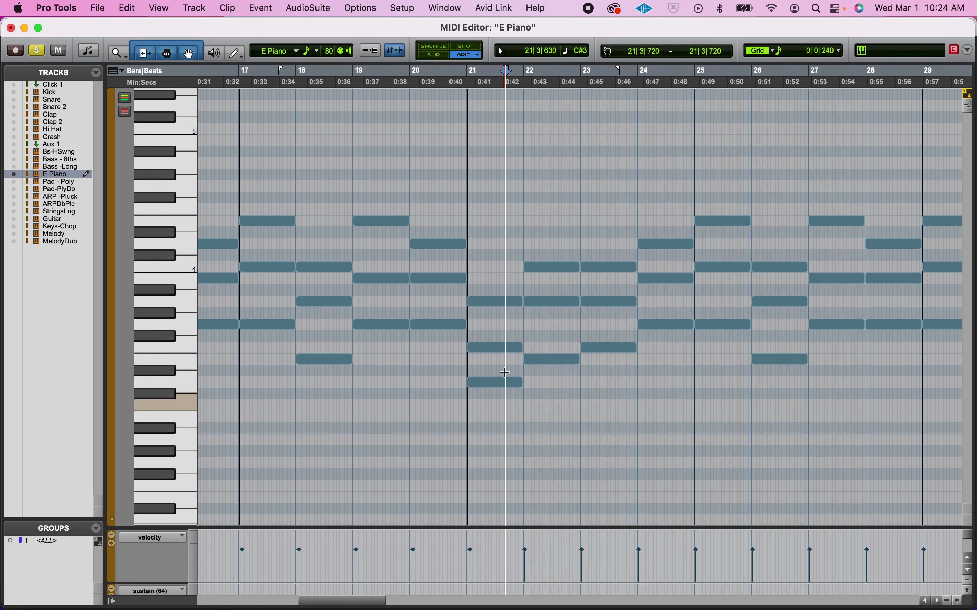
left_click(503, 348)
left_click_drag(503, 353, 496, 308)
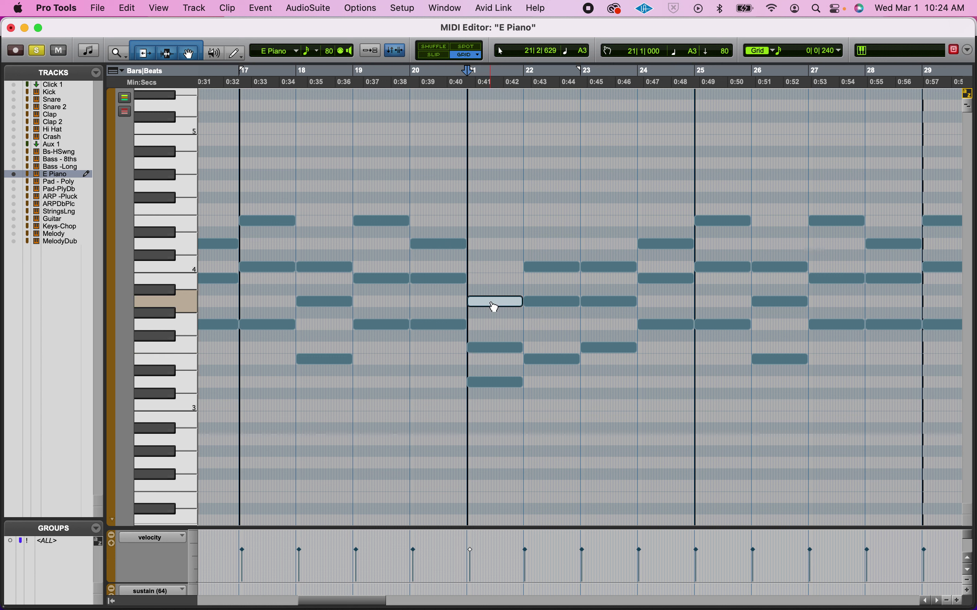
left_click(542, 366)
left_click_drag(541, 364, 545, 305)
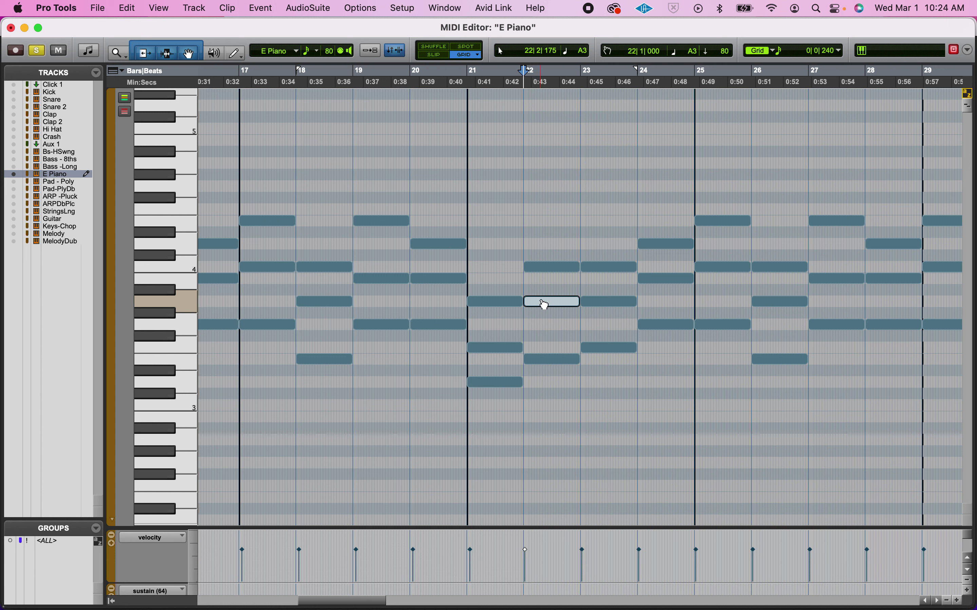
left_click(544, 268)
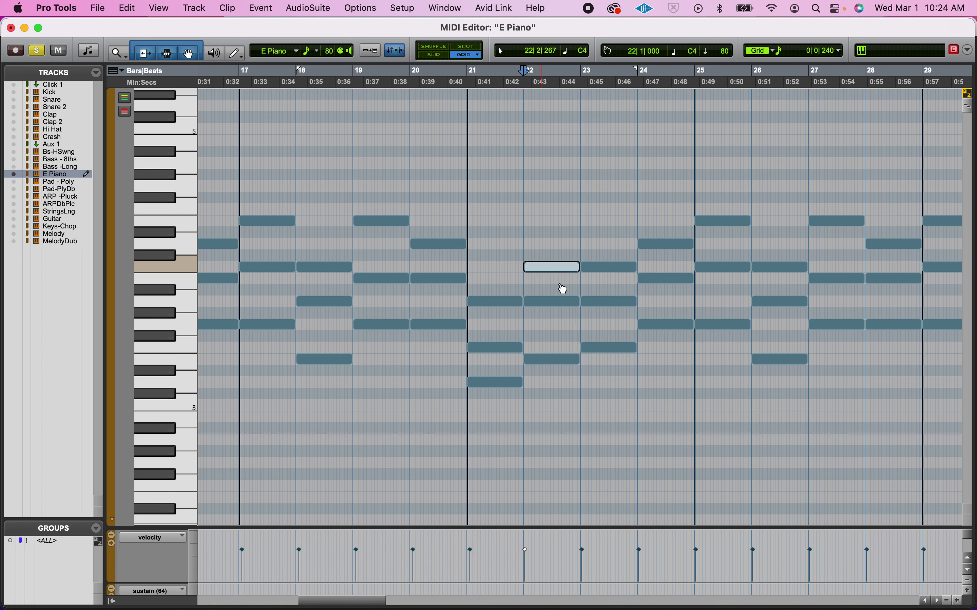
Audition the individual notes of the pre-chorus chords in bars 23 (F3, A3, C4) and 24 (G3, B3, D4).
left_click(609, 352)
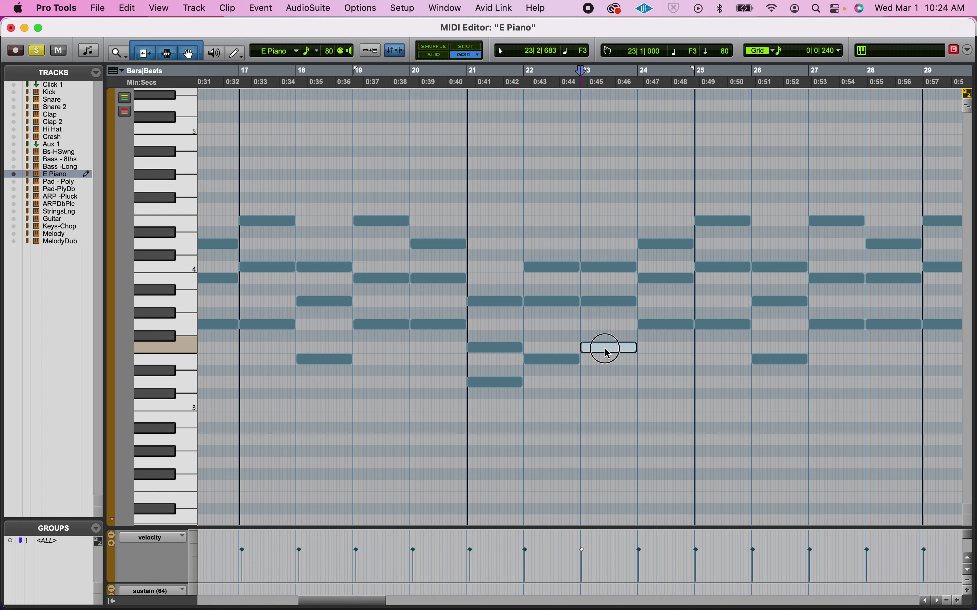
left_click(604, 303)
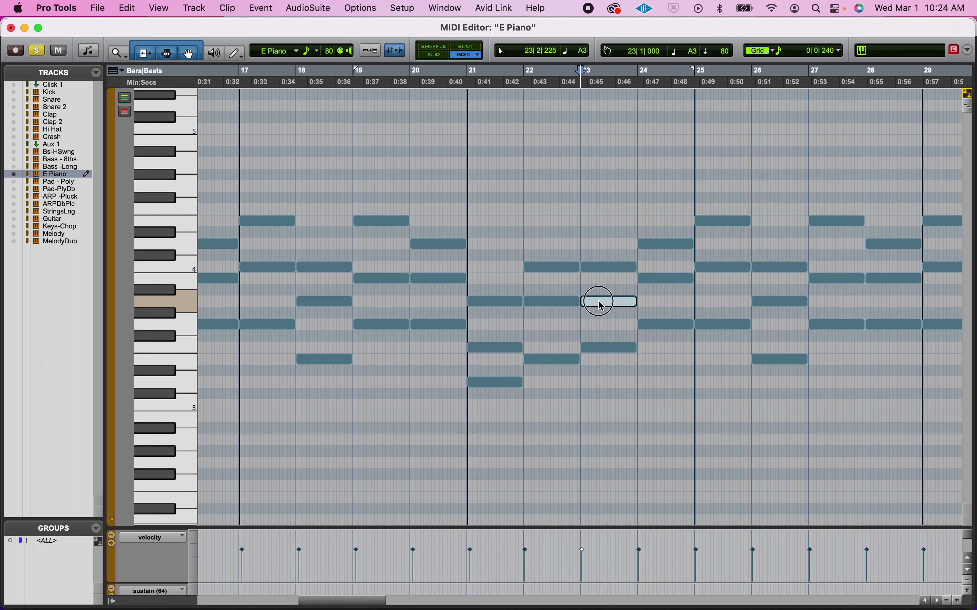
left_click(601, 267)
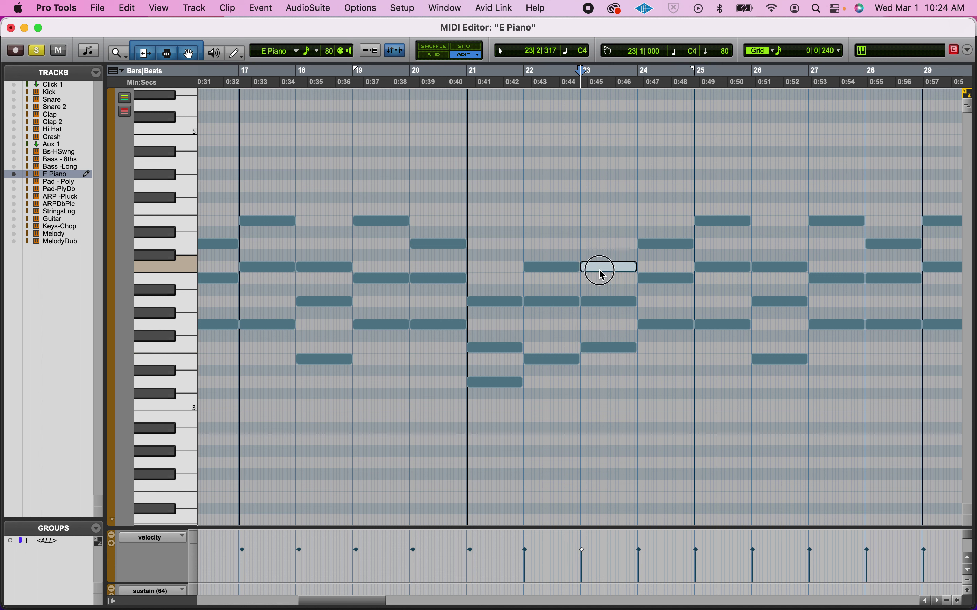
left_click(659, 327)
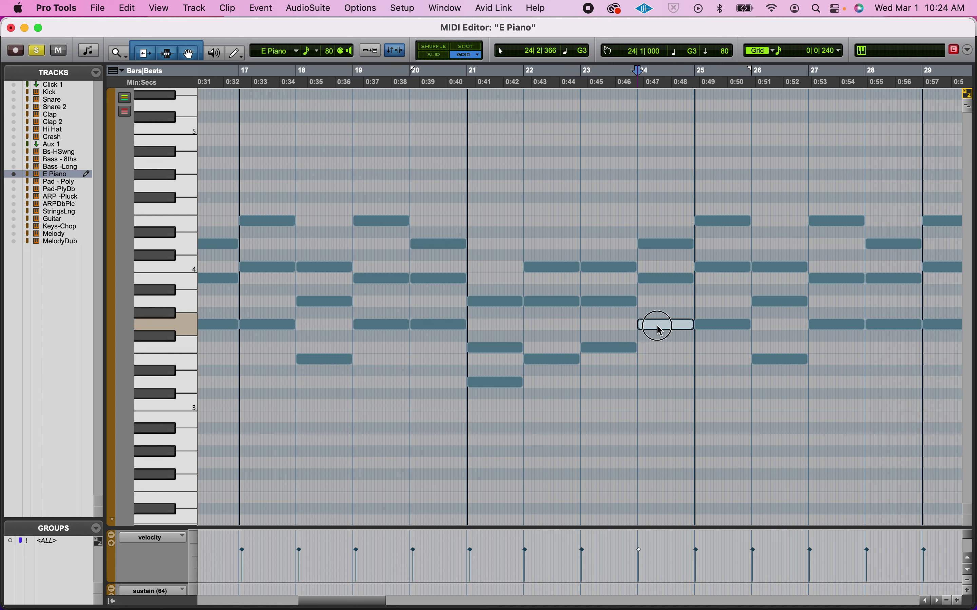
left_click(657, 279)
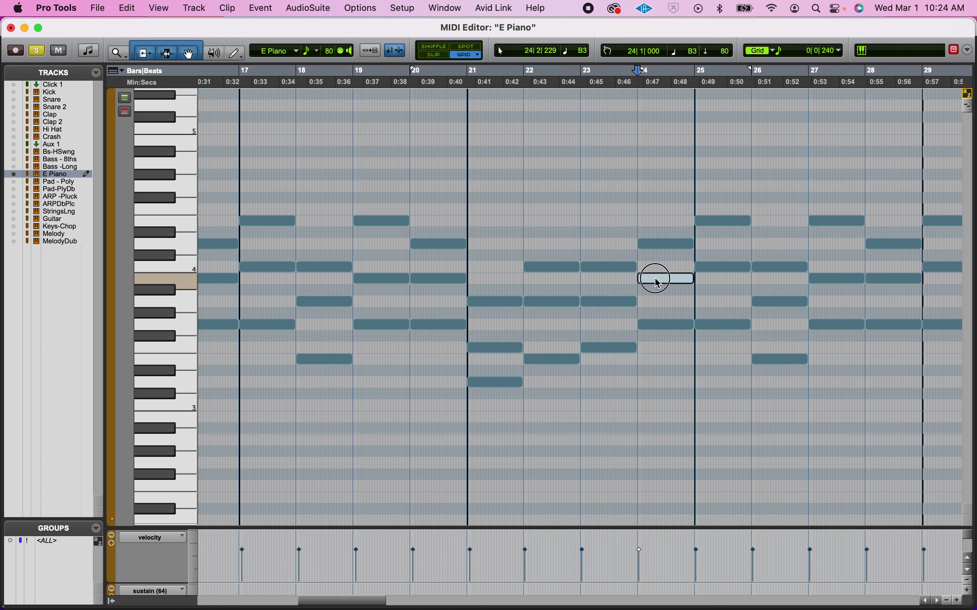
left_click(656, 244)
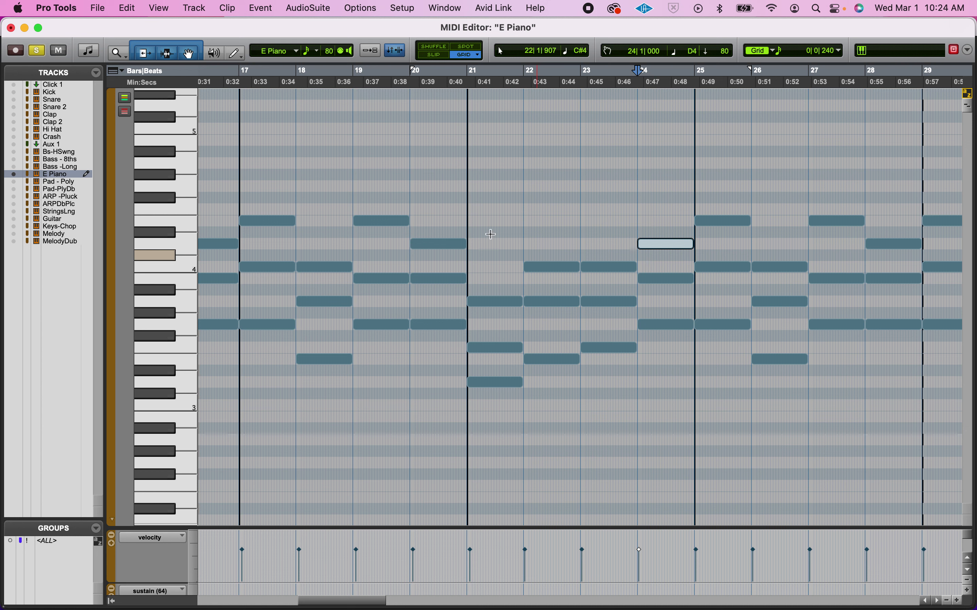
Play the E Piano chords from bar 21 and from the chorus start at bar 25, and close the MIDI Editor.
left_click(468, 215)
key("space")
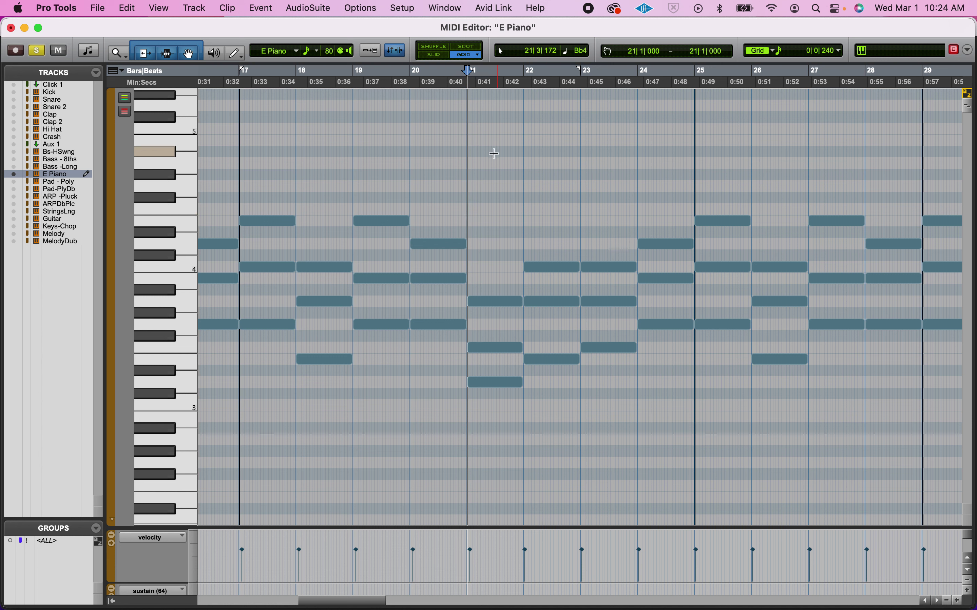
left_click(698, 178)
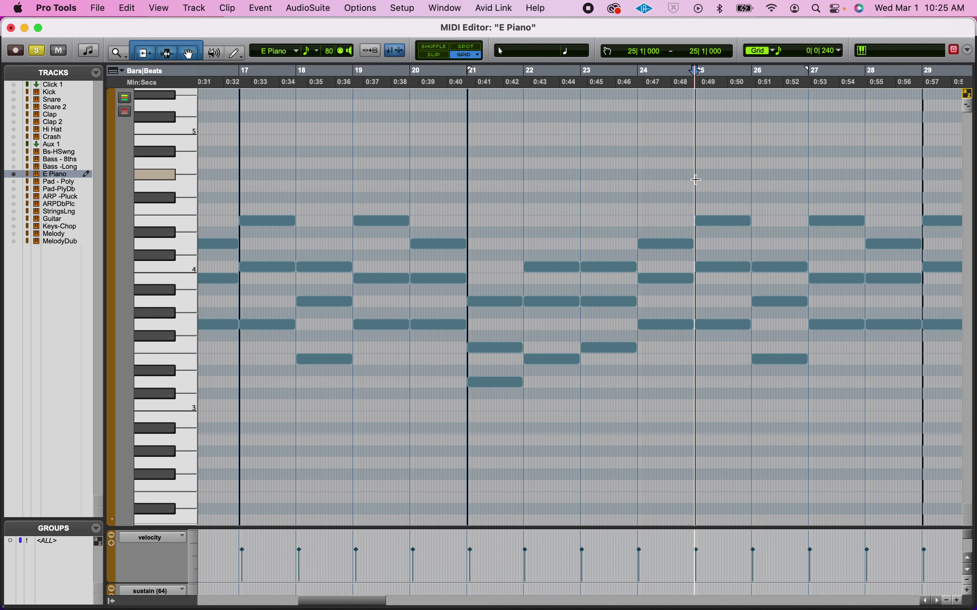
key("space")
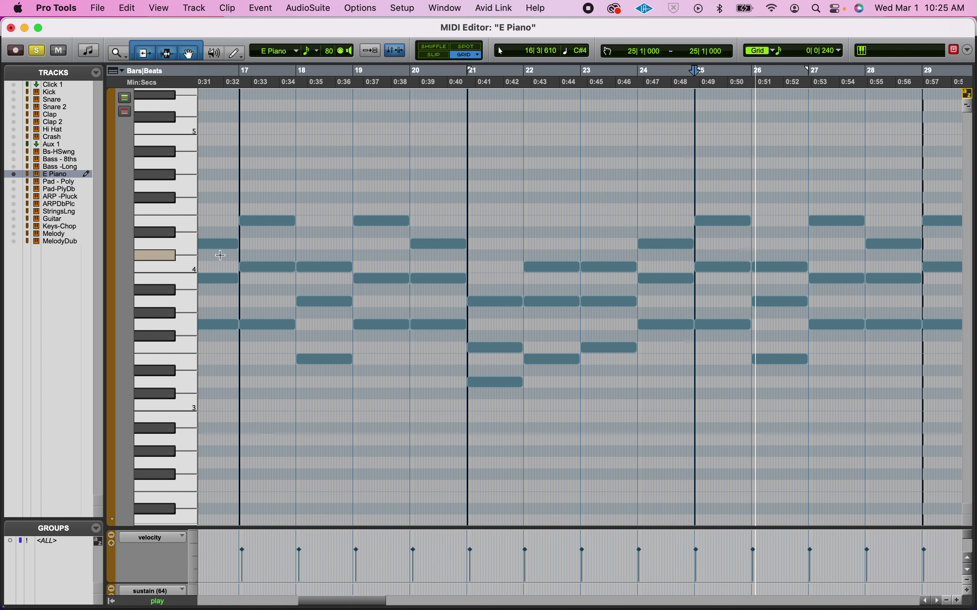
key("space")
left_click(11, 28)
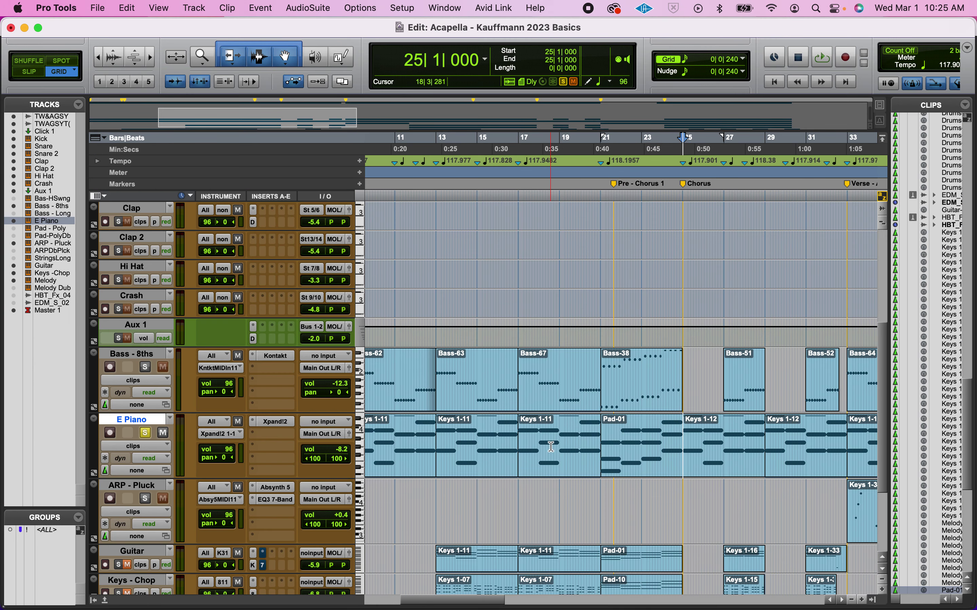
Select the E Piano verse clip Keys 1-11 at bar 17, and play the start of the pre-chorus clip Pad-01 at bar 21.
left_click(555, 462)
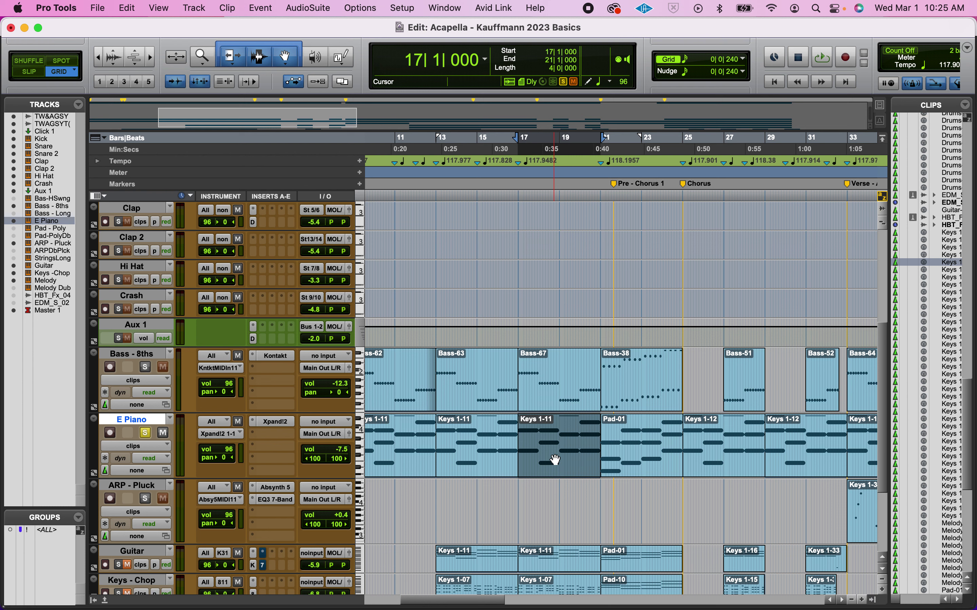
left_click(642, 468)
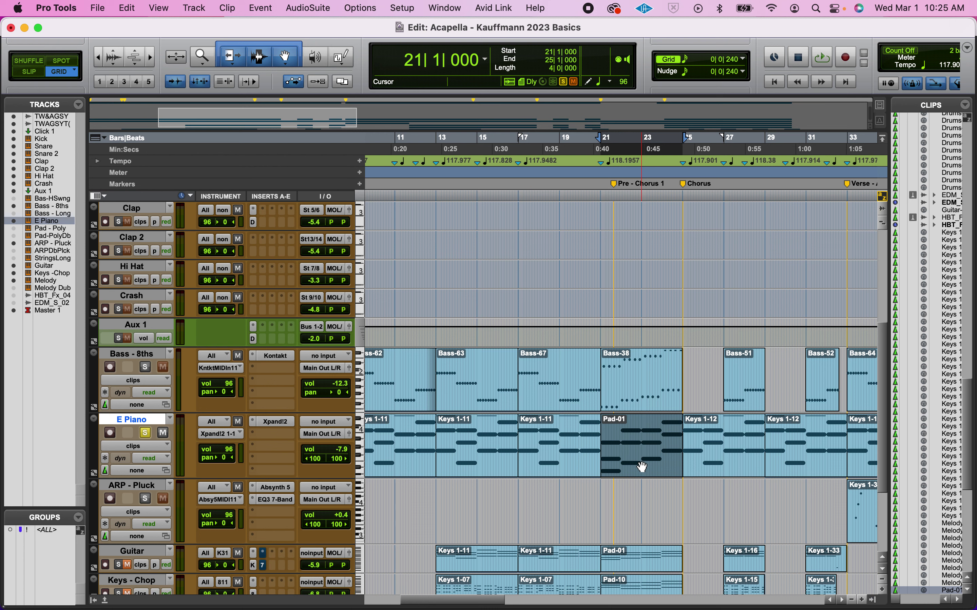
key("space")
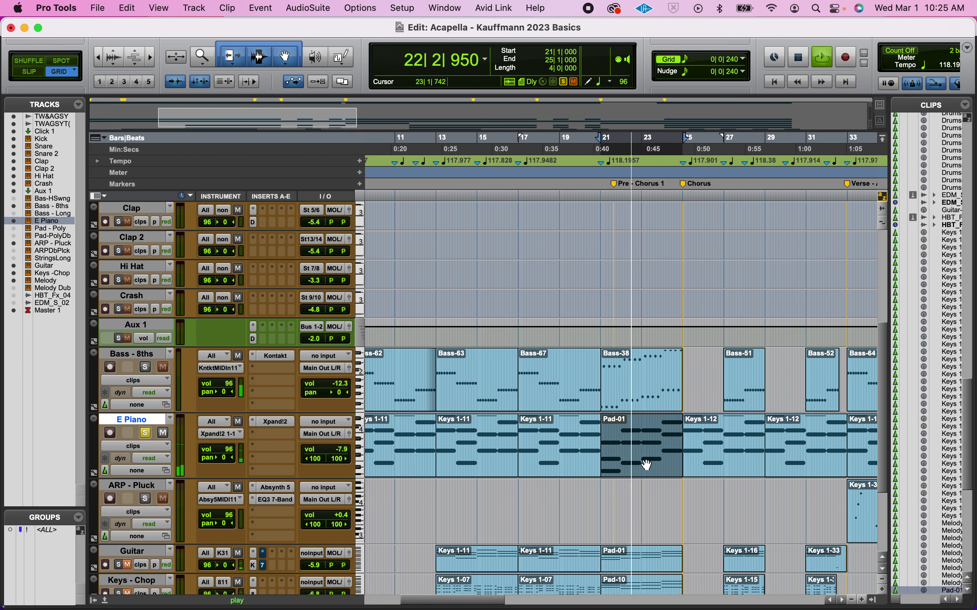
key("space")
Play the beginnings of the E Piano Keys 1-12 clips at the chorus in bar 25 and the second verse in bar 33.
left_click(733, 475)
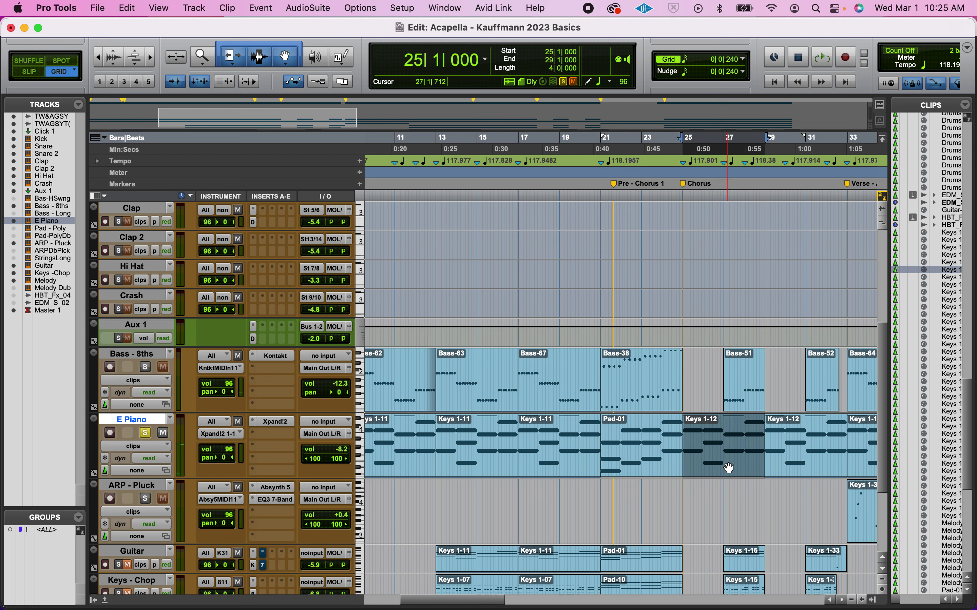
key("space")
scroll(803, 470, "right", 10)
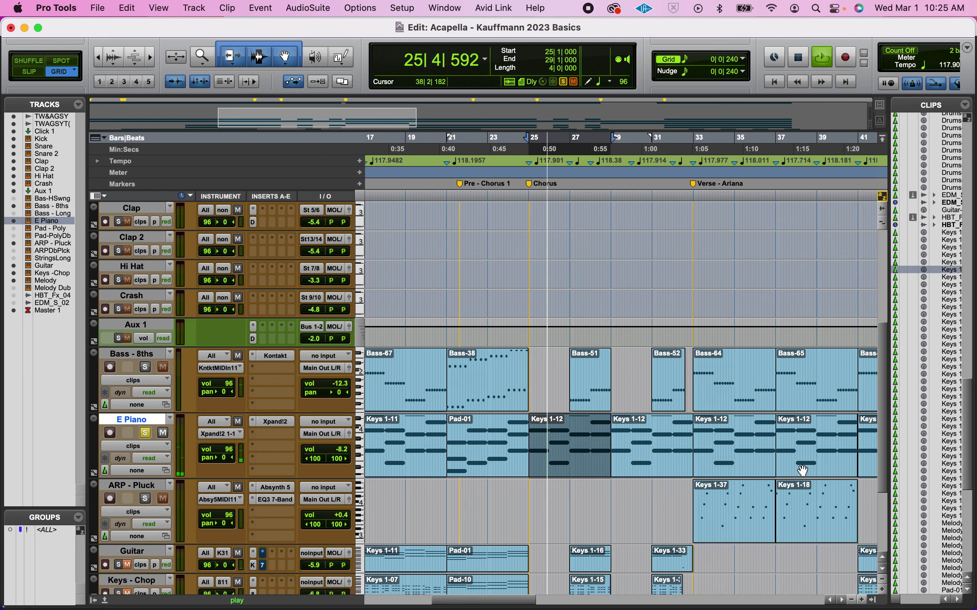
left_click(689, 458)
scroll(690, 457, "right", 8)
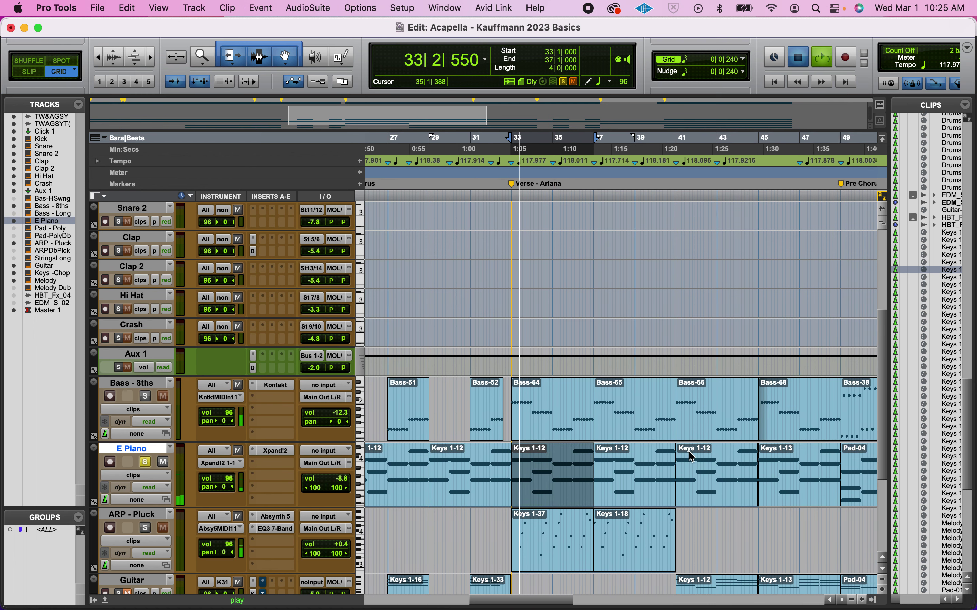
key("space")
Look over the E Piano clips around the second verse and briefly play from its marker at bar 33.
scroll(689, 455, "right", 5)
scroll(690, 454, "down", 3)
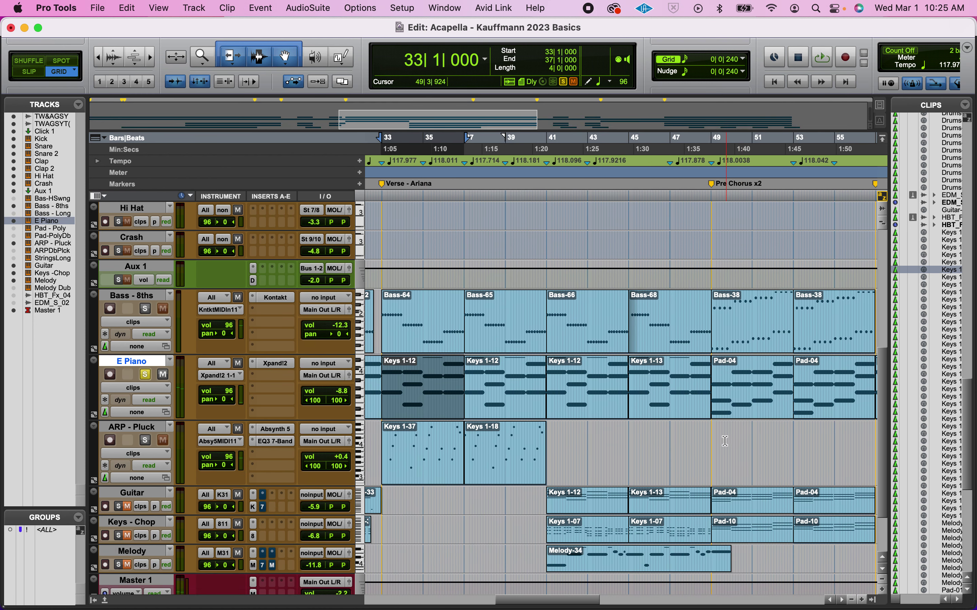
scroll(570, 401, "left", 4)
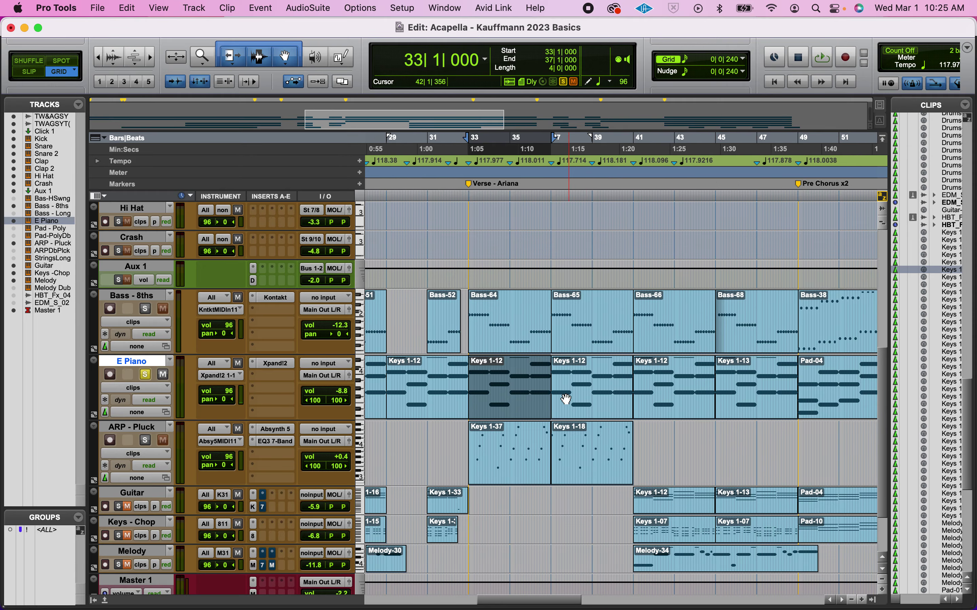
scroll(541, 370, "left", 10)
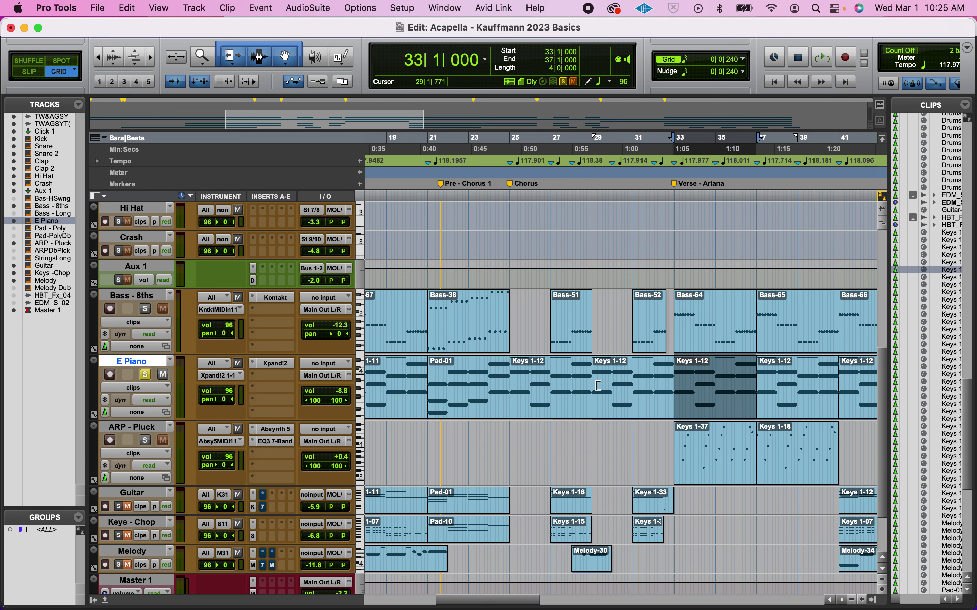
left_click(675, 198)
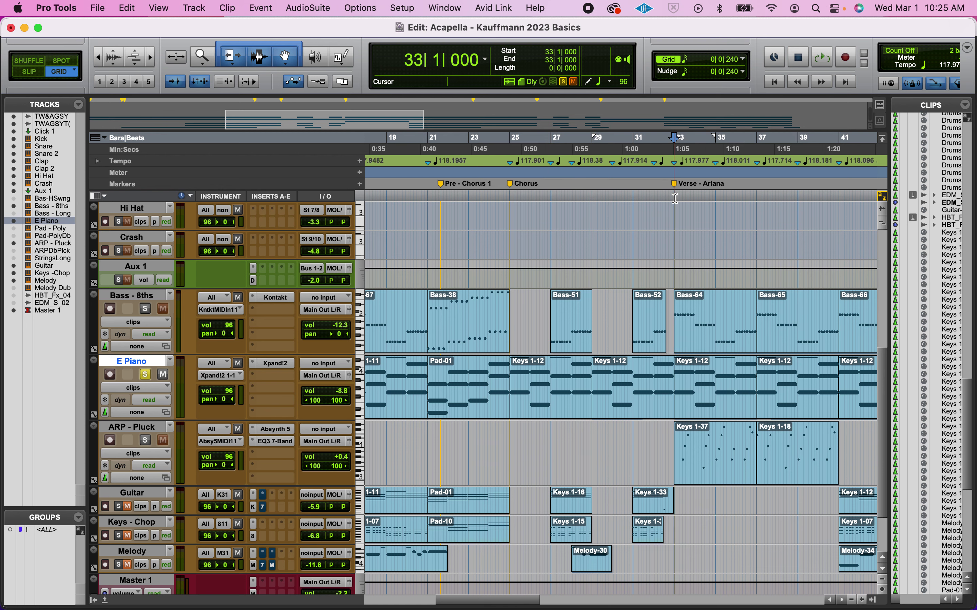
scroll(675, 198, "right", 13)
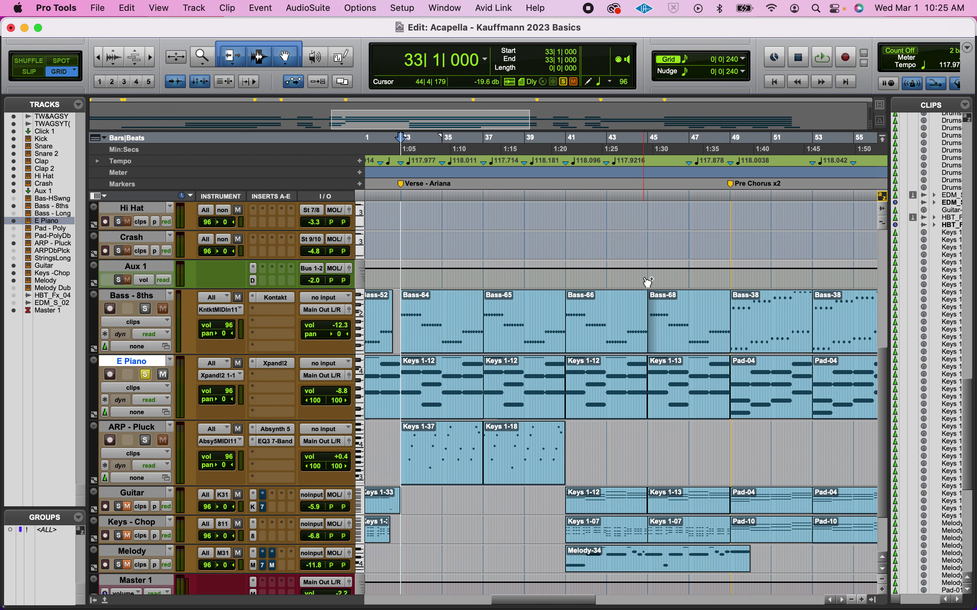
key("space")
key("super+bracketright")
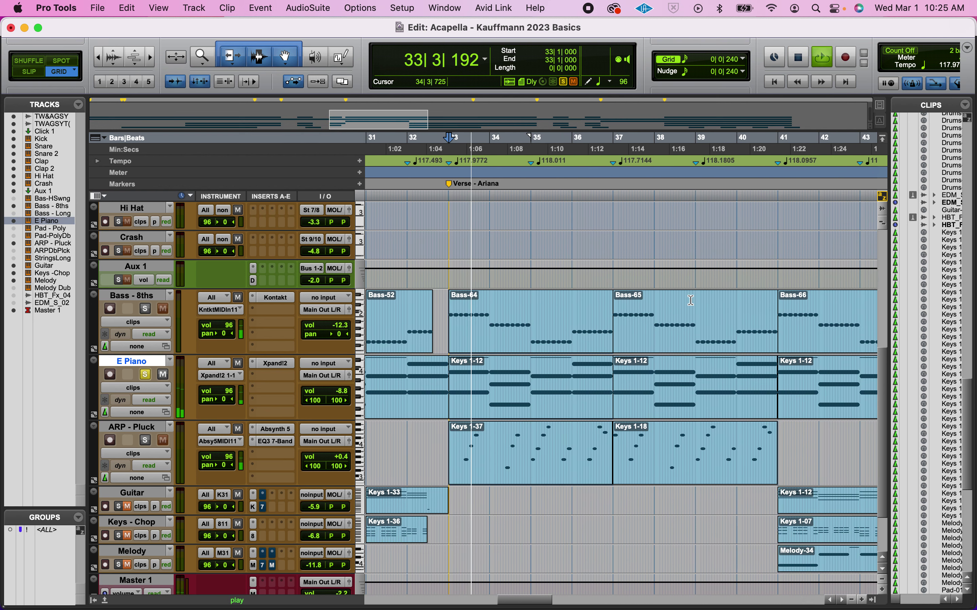
key("space")
key("super+bracketleft")
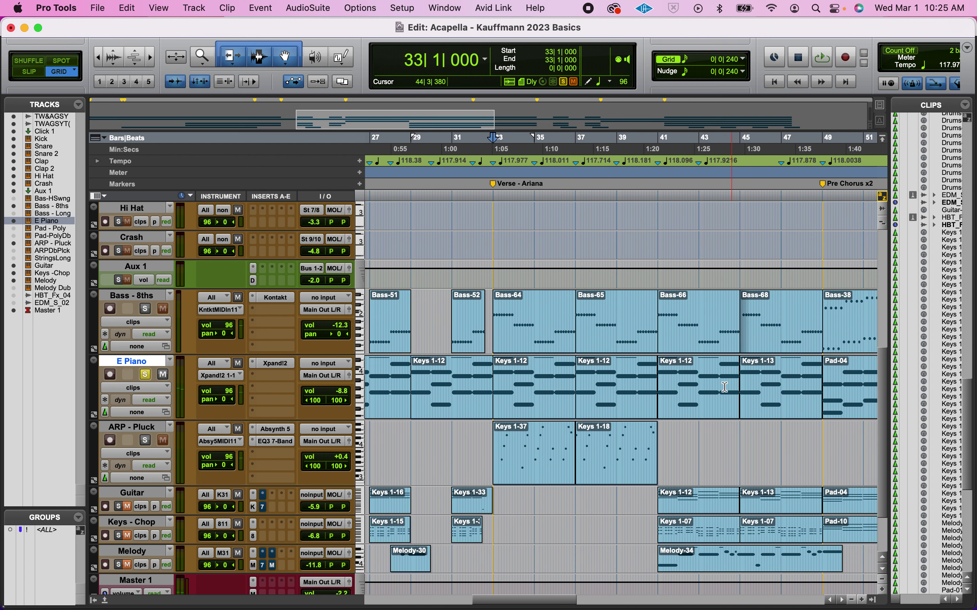
Play the E Piano part from the Pre Chorus x2 marker at bar 49 through into the second chorus.
scroll(724, 387, "right", 9)
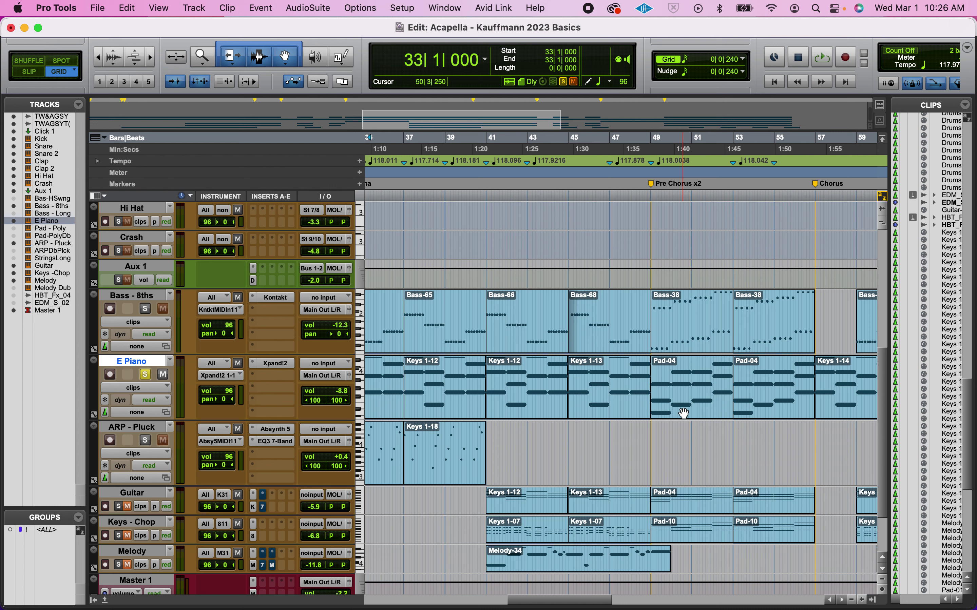
left_click(651, 203)
key("space")
key("space")
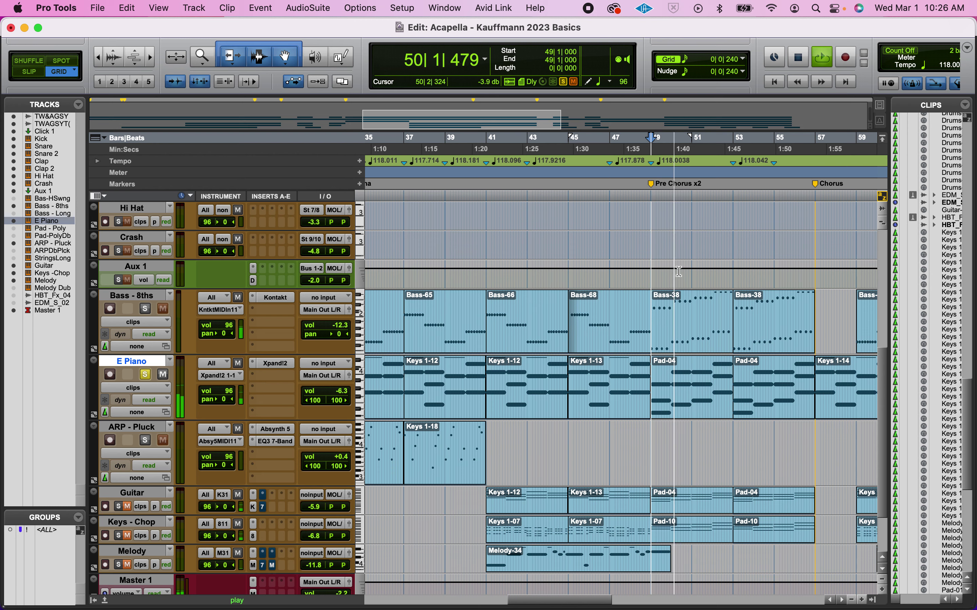
scroll(679, 271, "right", 5)
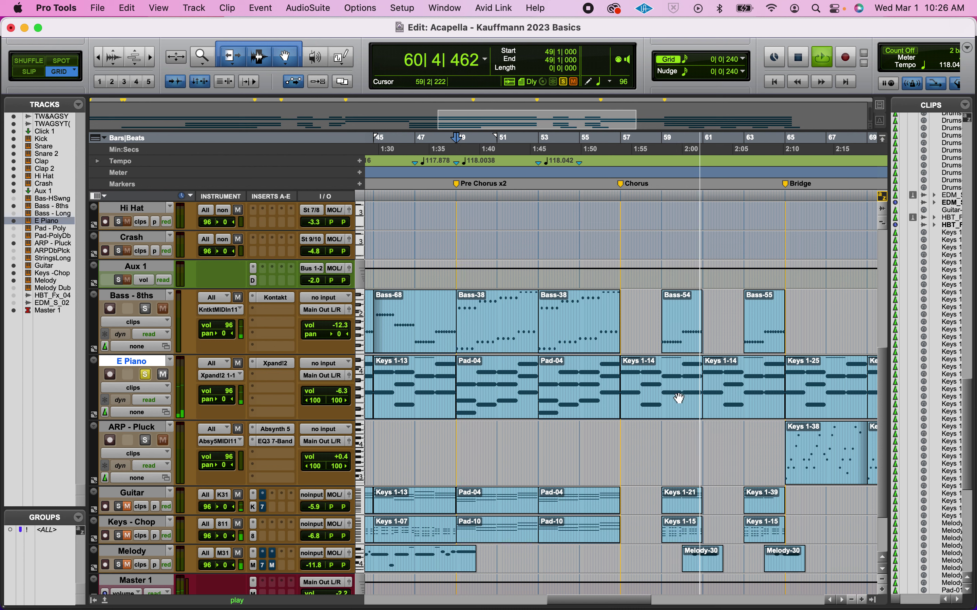
key("space")
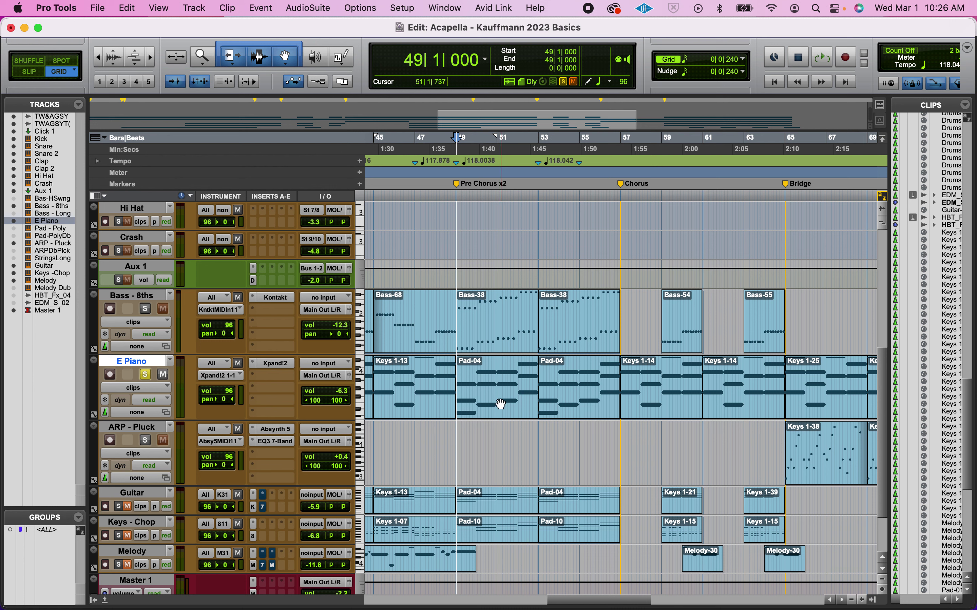
Look over the E Piano clips in the Bridge and Chorus x4, then unsolo the track and return to the session start.
scroll(710, 401, "right", 10)
scroll(709, 400, "up", 1)
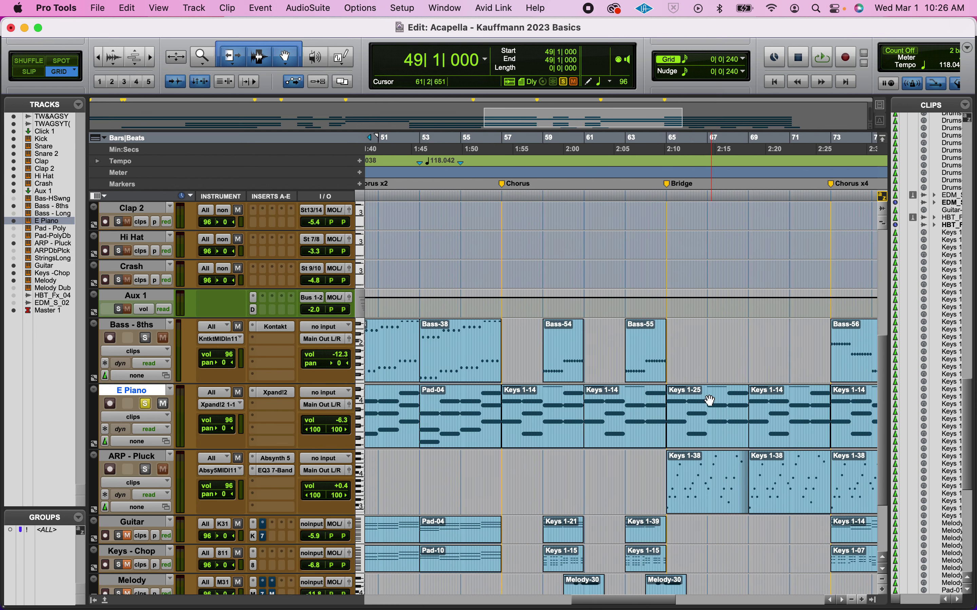
scroll(710, 400, "right", 10)
scroll(709, 400, "down", 3)
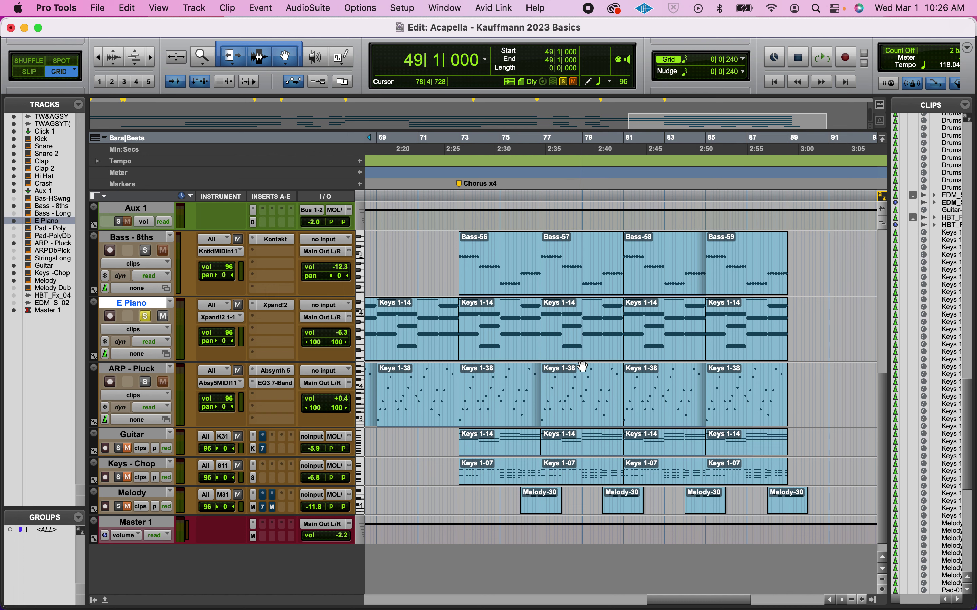
scroll(583, 367, "left", 5)
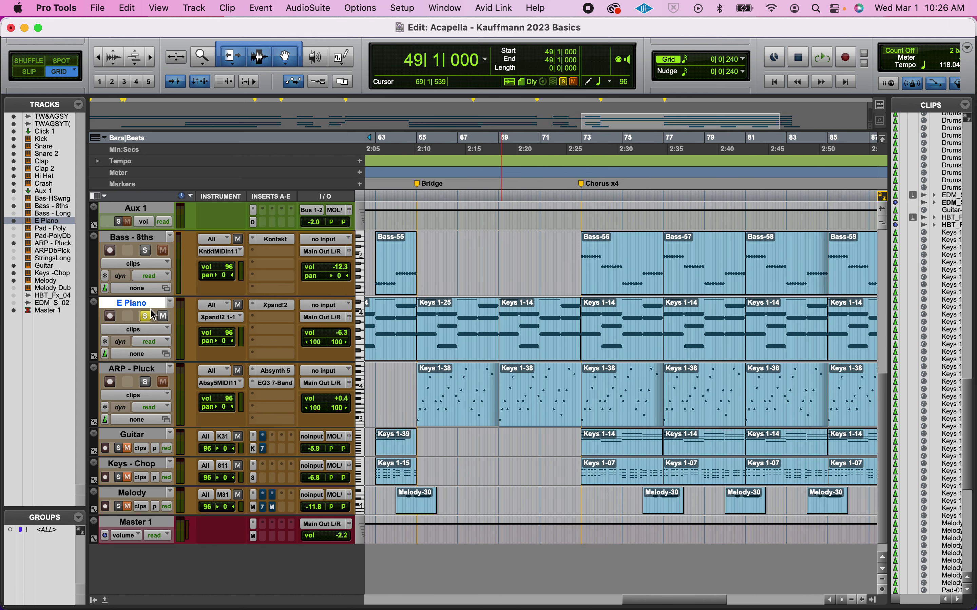
key("Return")
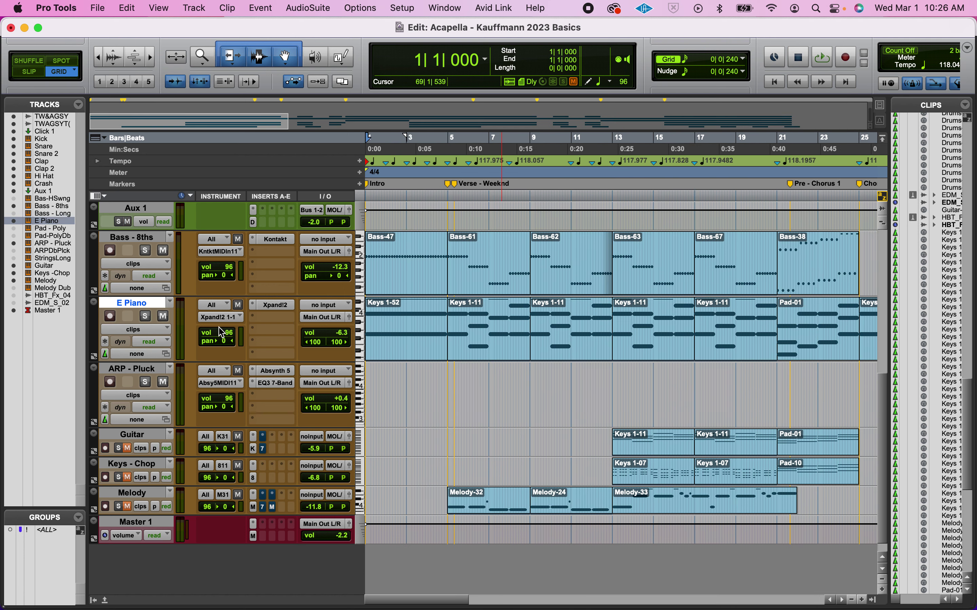